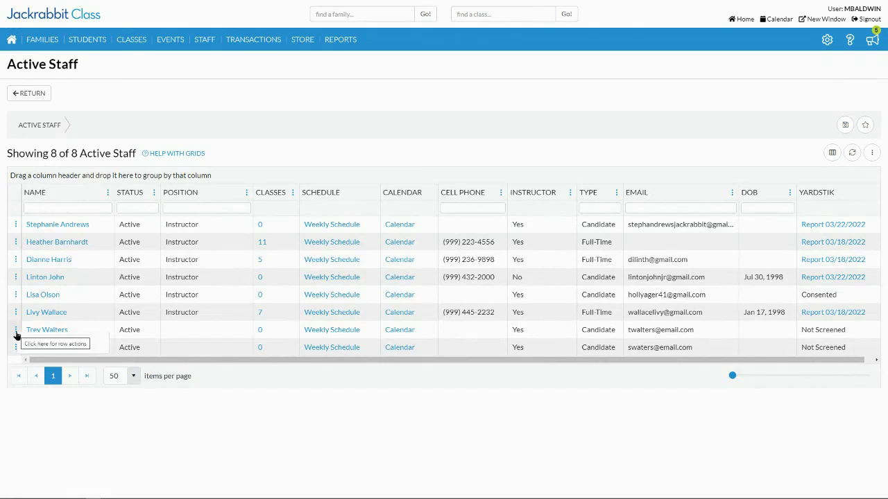
Send a Yardstik invite to the second-to-last staff member in the Active Staff list
click(15, 331)
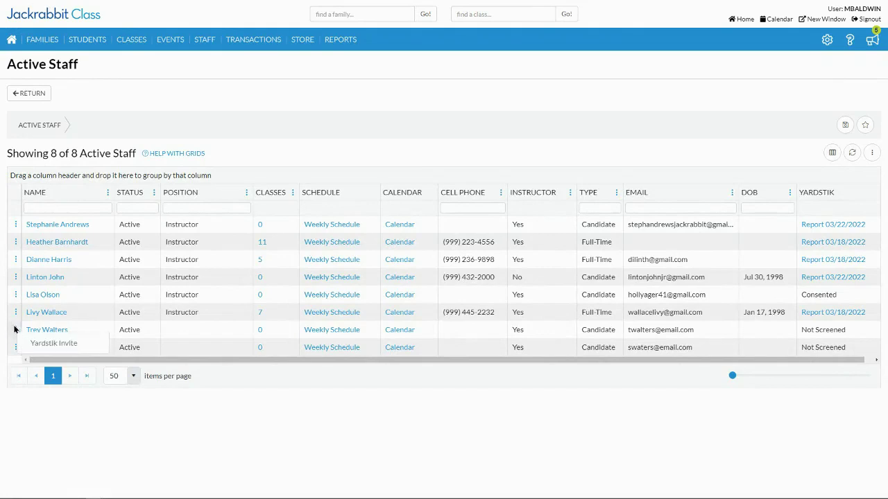
click(48, 344)
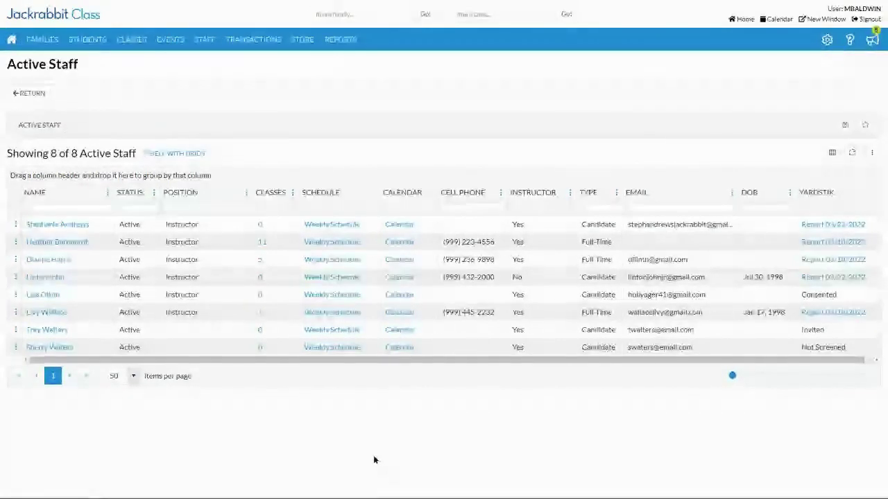
Review the Yardstik report of the first staff member in the list down to its Documents section, and close it
click(818, 225)
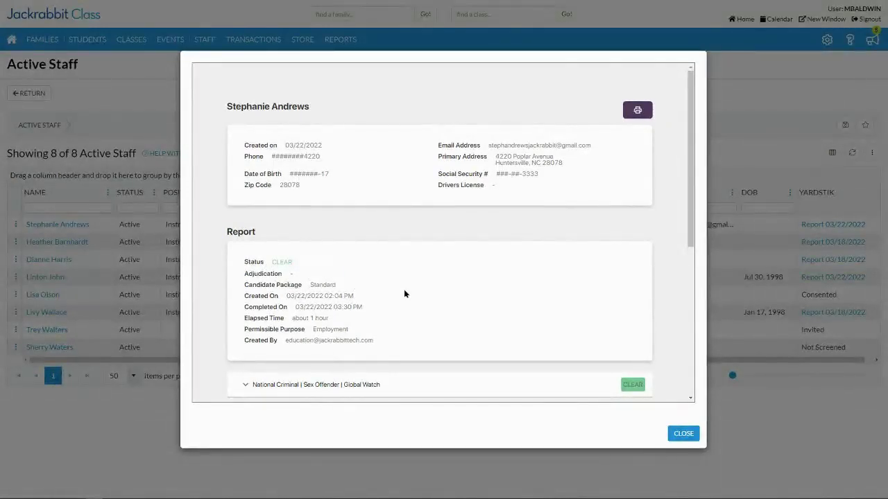
scroll(424, 304, down, 1)
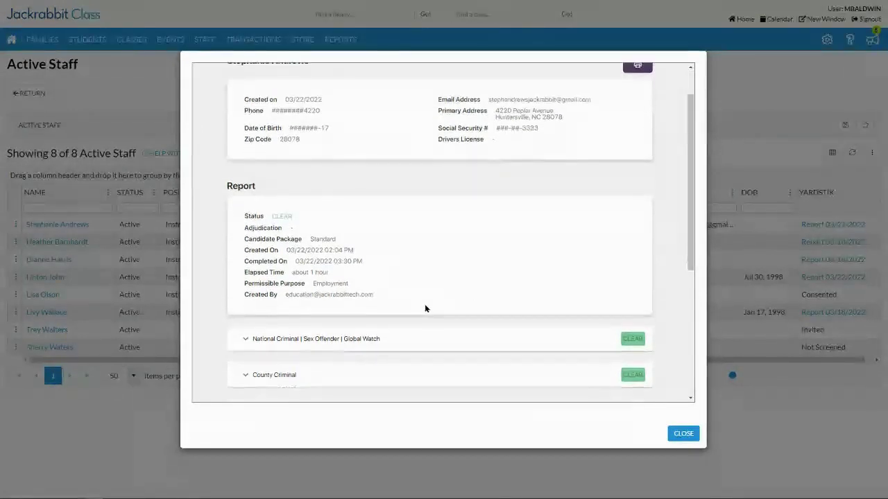
scroll(423, 302, down, 1)
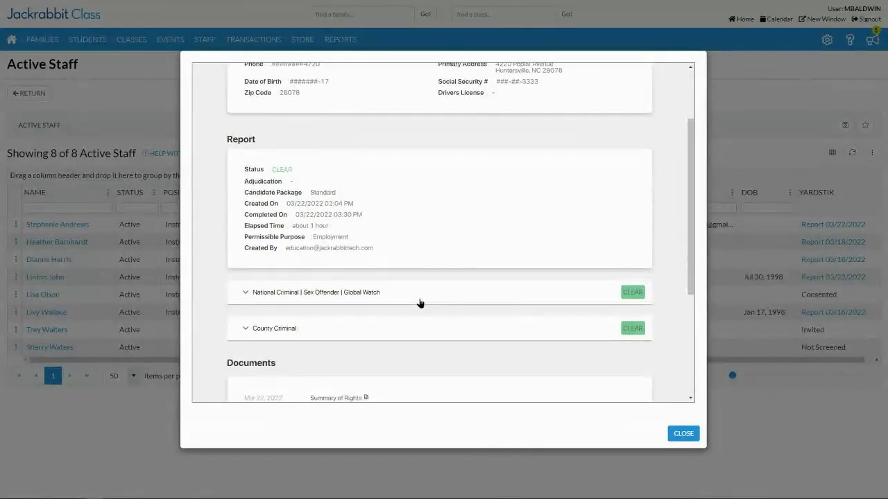
scroll(419, 301, down, 2)
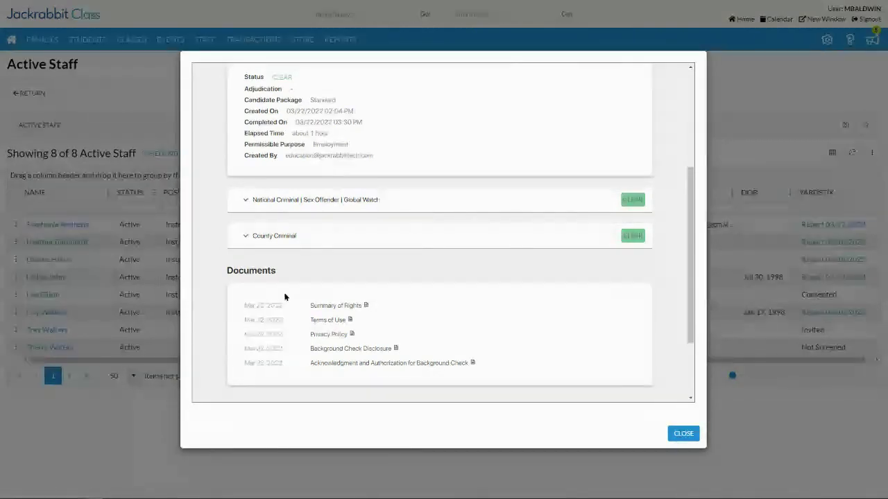
click(689, 435)
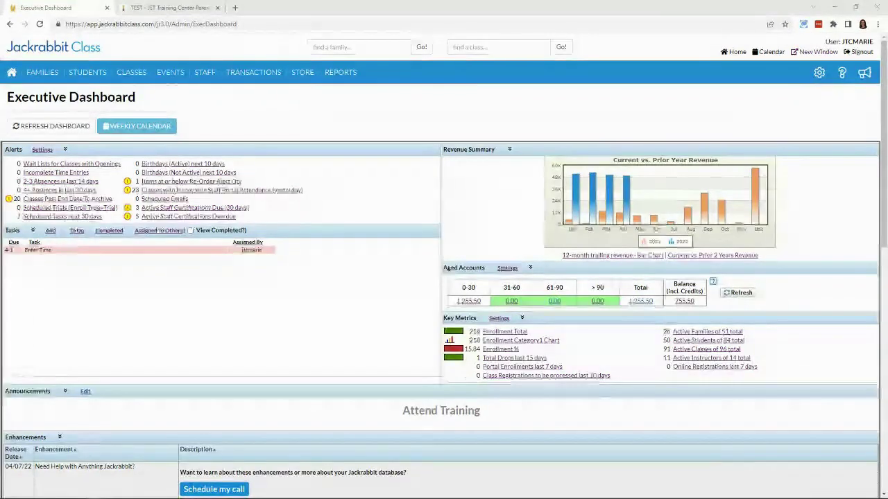
Open the Enrollment Detail report
click(340, 72)
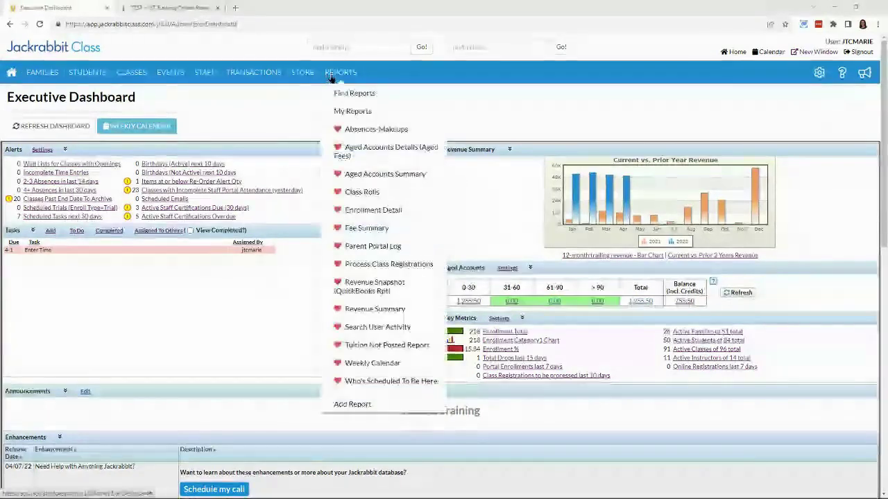
click(368, 210)
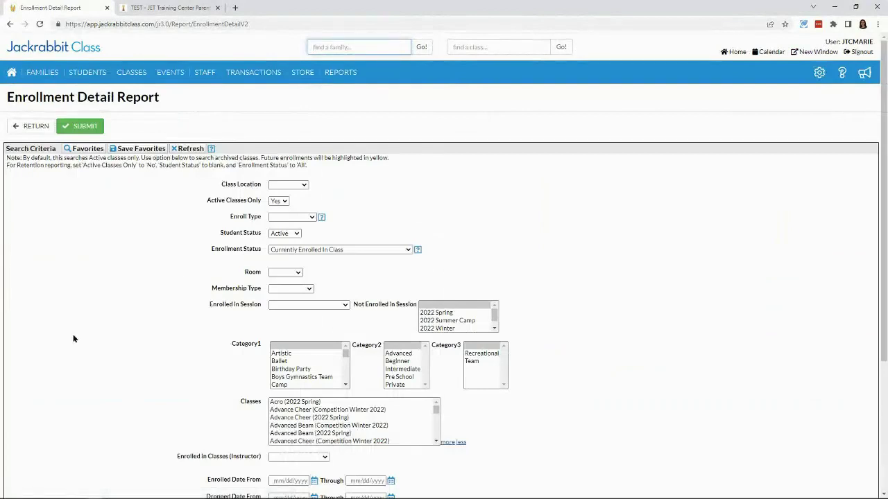
Select Ballet and Camp in Category1, Intermediate in Category2 and Recreational in Category3, and reset the search criteria
click(280, 362)
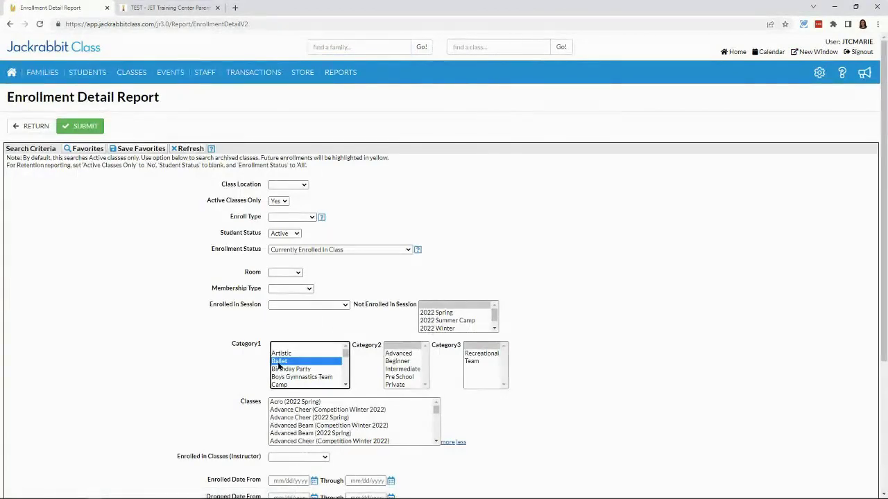
ctrl+click(282, 385)
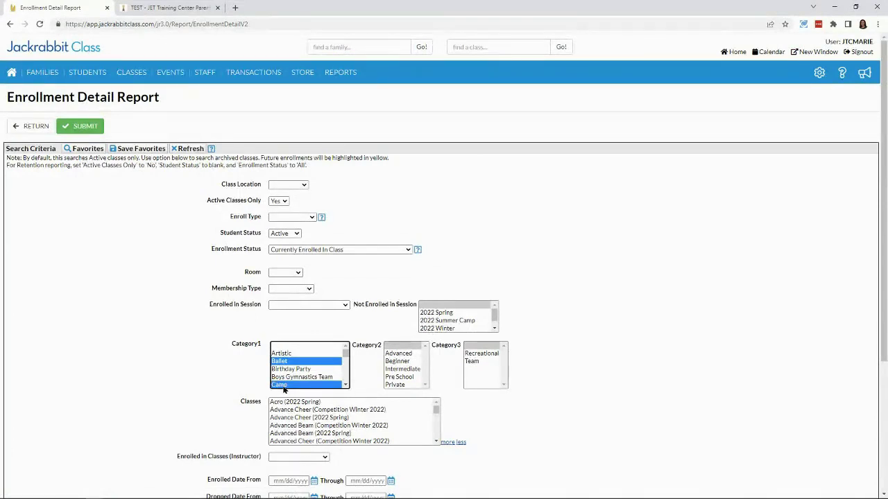
click(393, 370)
click(478, 355)
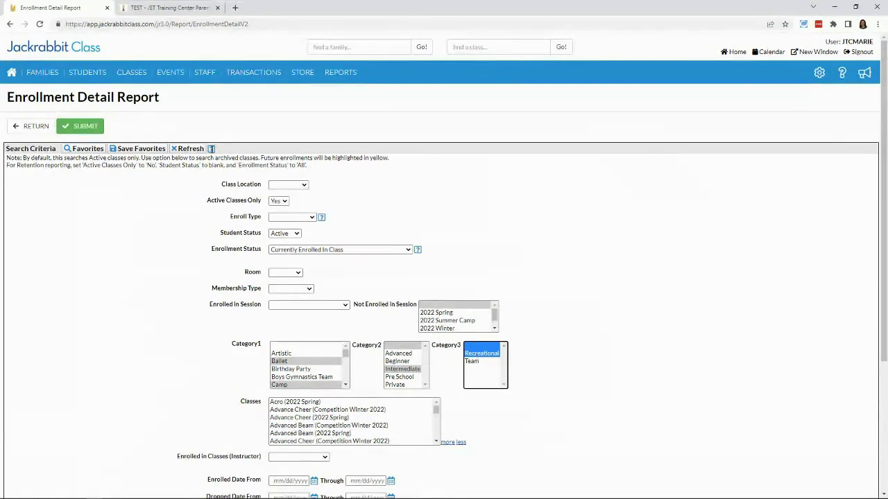
click(182, 149)
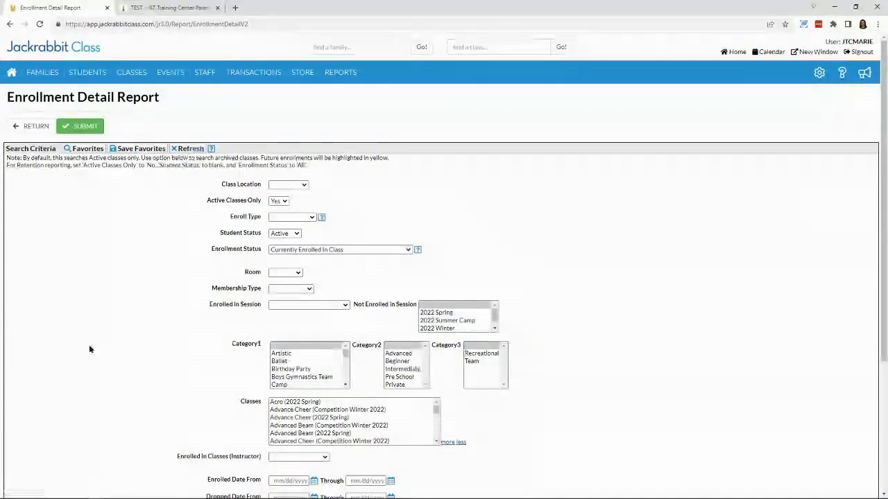
Run the Enrollment Detail report with the default search criteria and display settings
scroll(96, 334, down, 1)
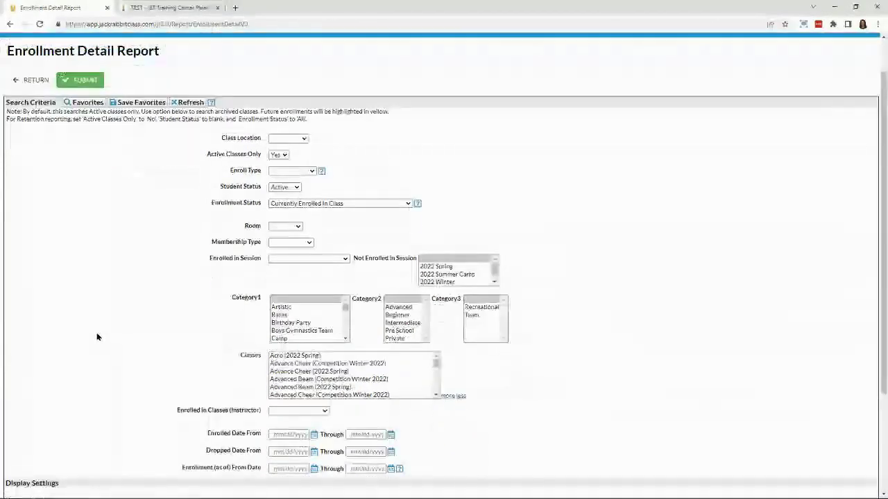
scroll(97, 333, down, 2)
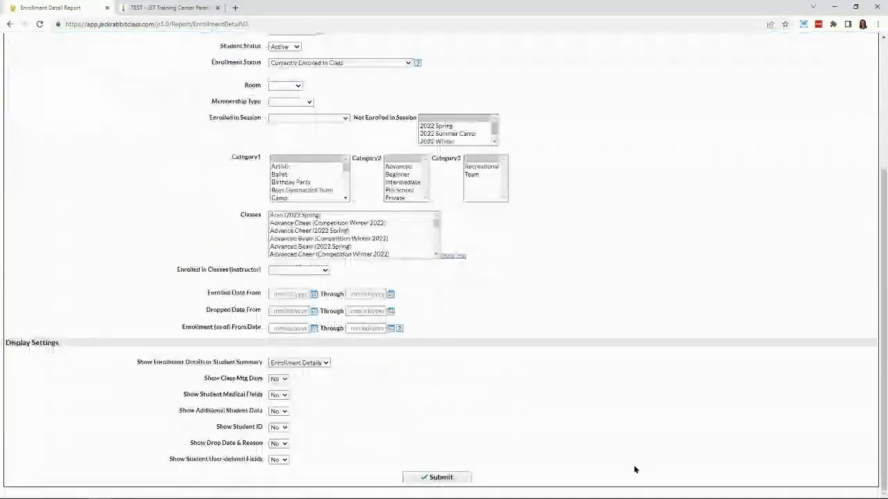
click(438, 478)
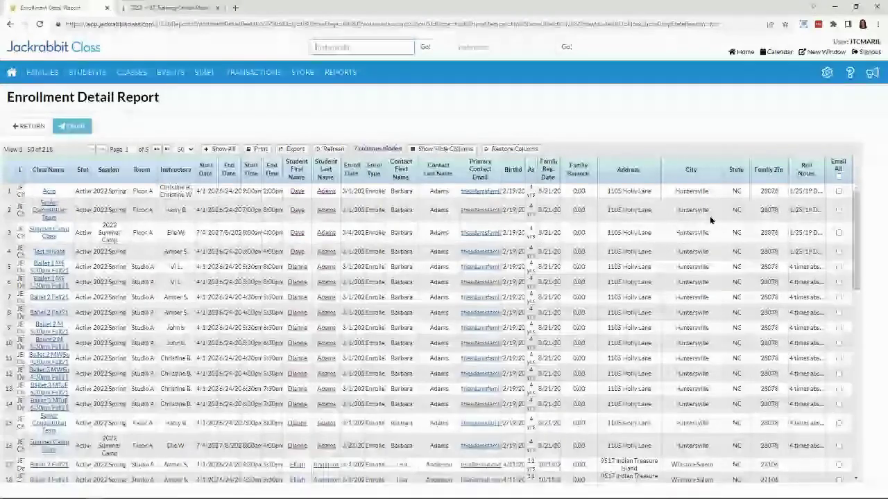
click(426, 150)
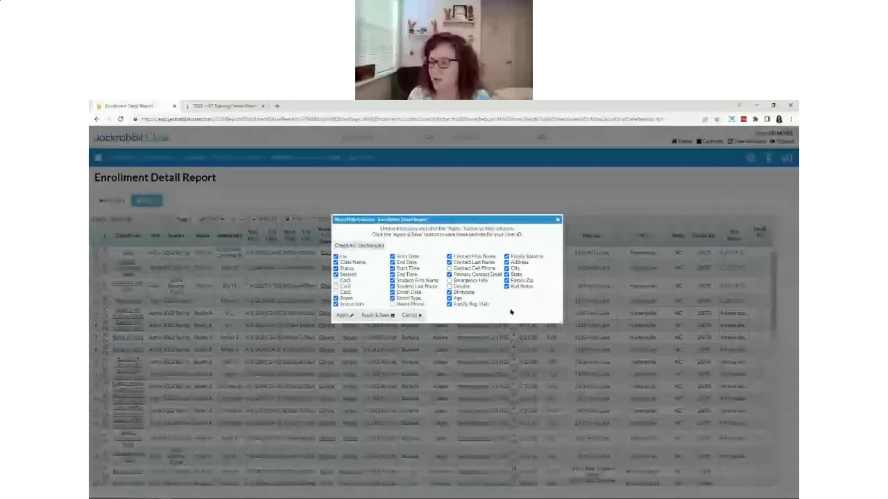
click(371, 246)
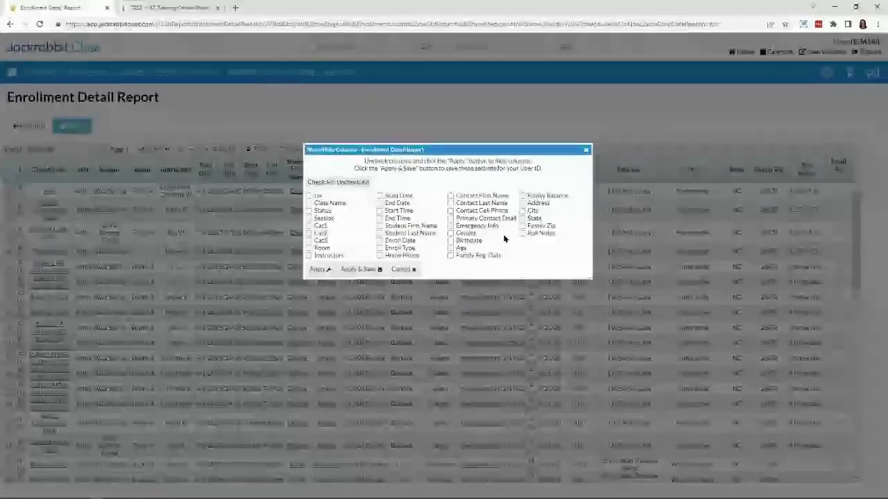
click(359, 276)
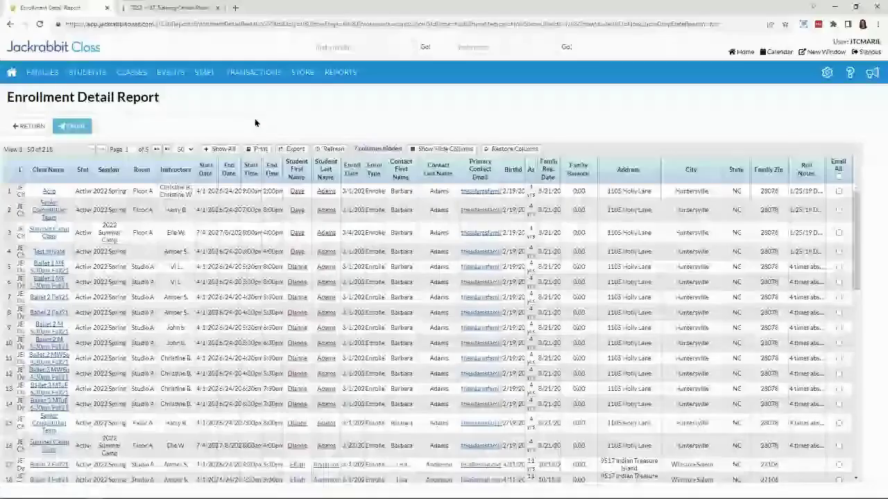
Open the All Students page and squeeze its grid so the columns fit more tightly
mouse_move(43, 72)
click(54, 93)
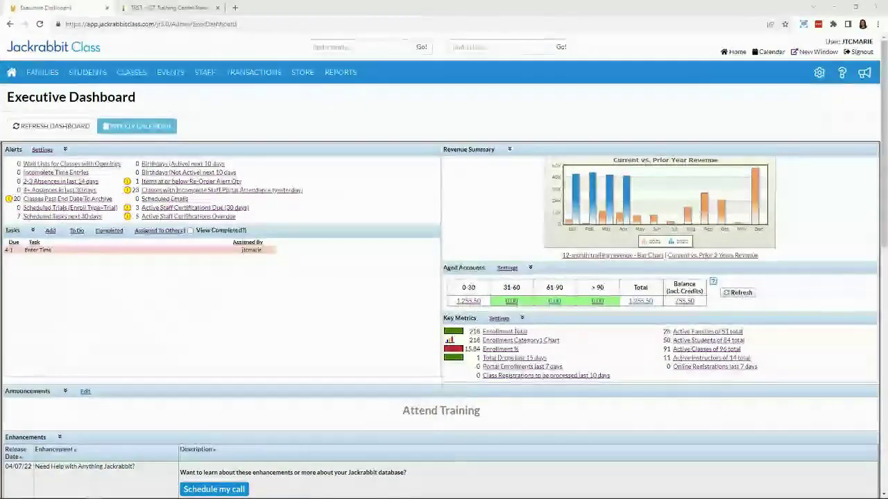
mouse_move(79, 74)
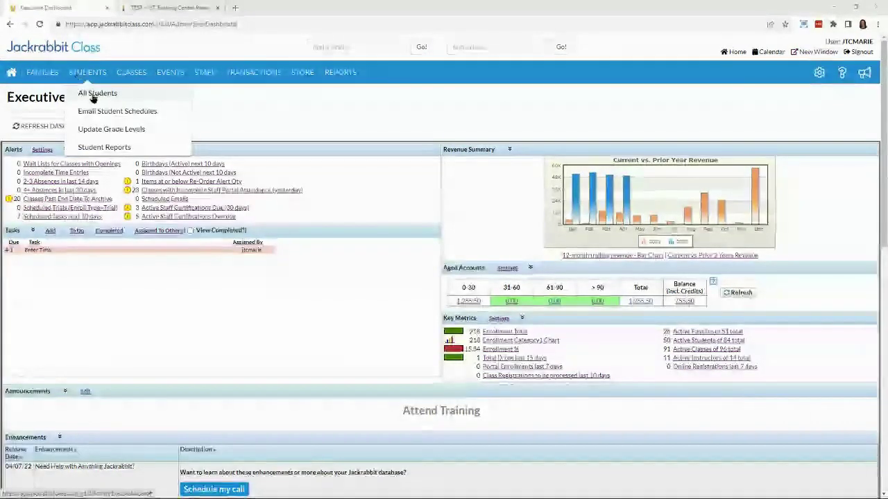
click(93, 93)
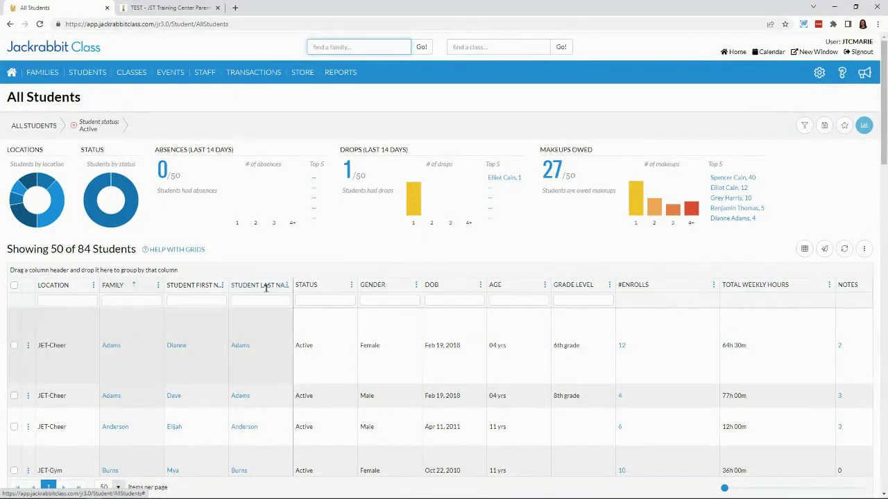
click(803, 250)
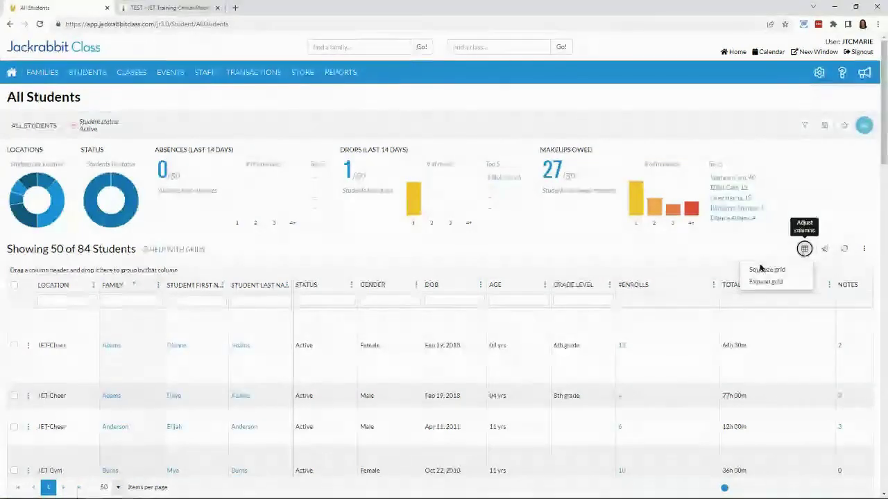
click(762, 267)
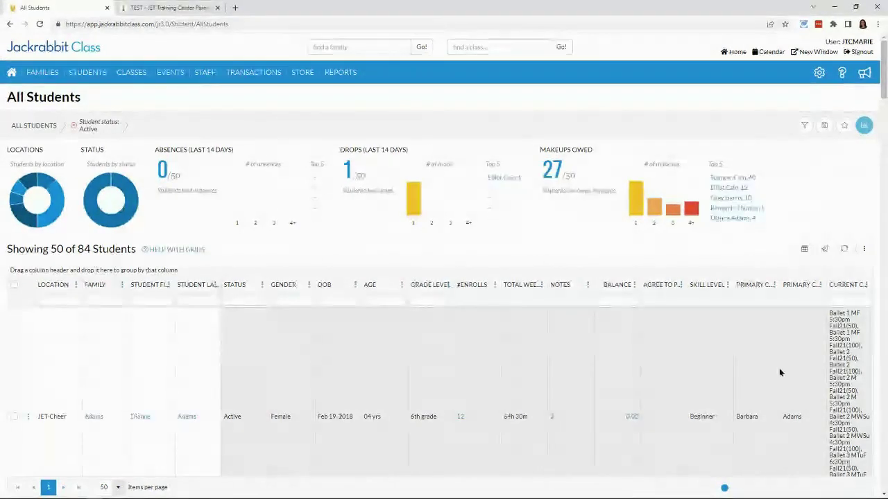
Examine the rows of the squeezed student grid and the filter categories available for the student list
scroll(839, 347, down, 3)
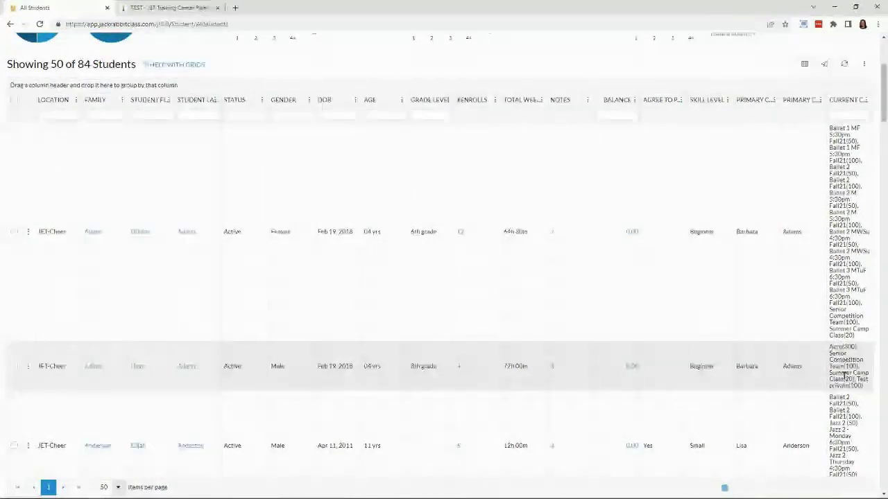
scroll(610, 305, up, 3)
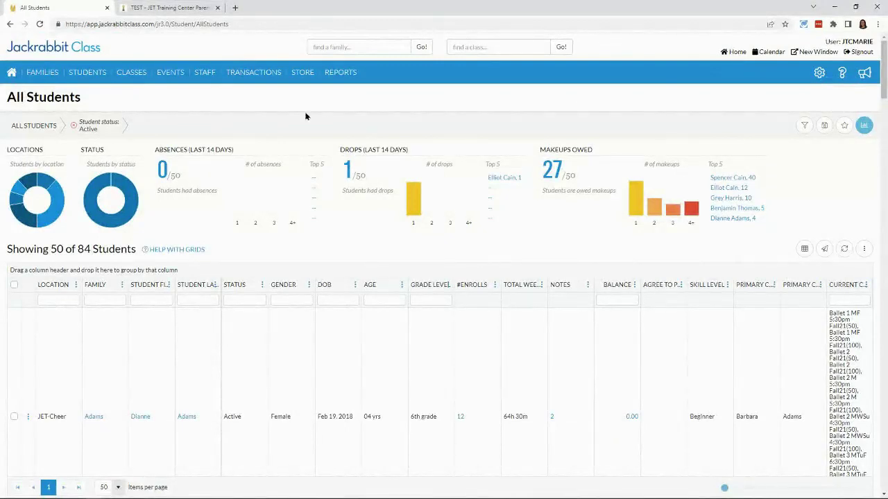
click(805, 131)
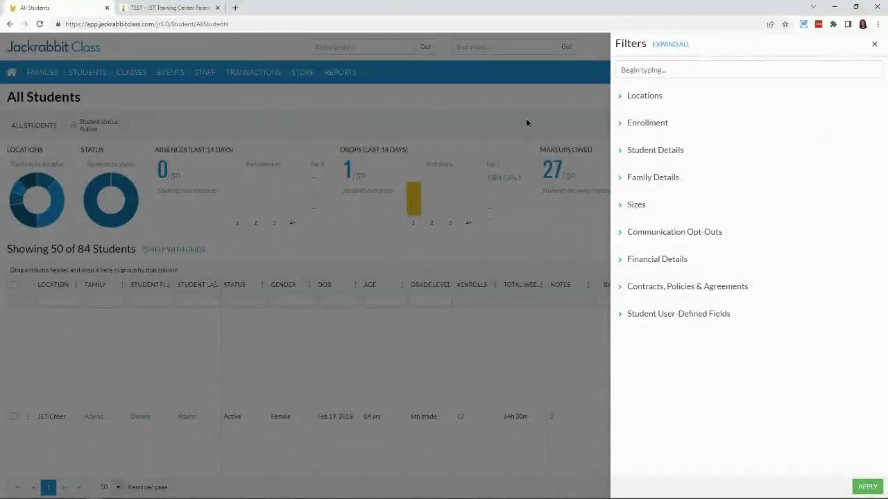
click(443, 106)
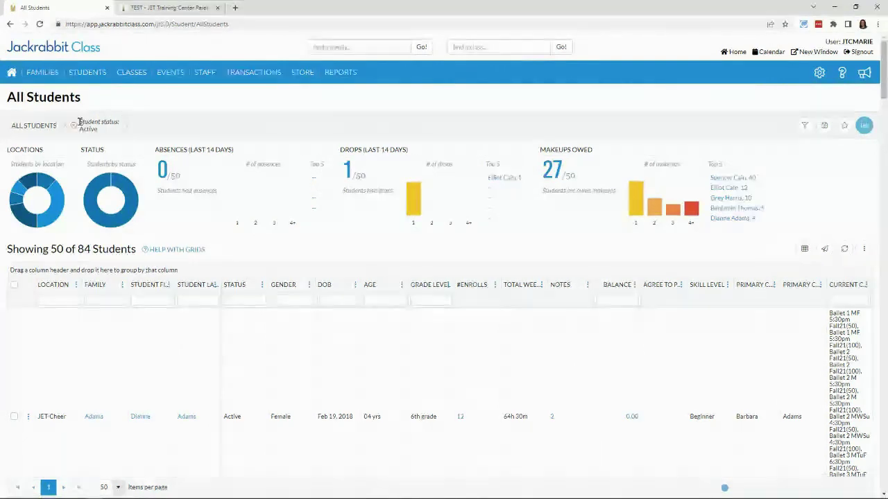
Open the All Families page and squeeze its grid so the columns fit more tightly
click(49, 99)
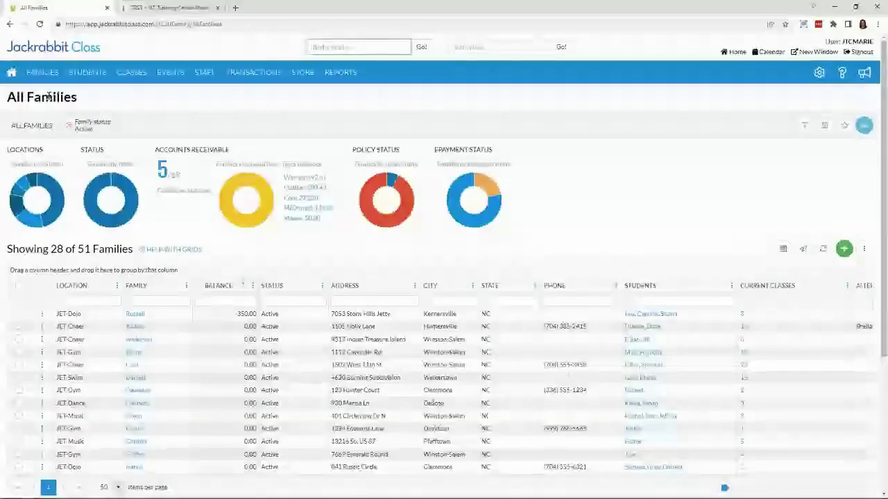
mouse_move(132, 72)
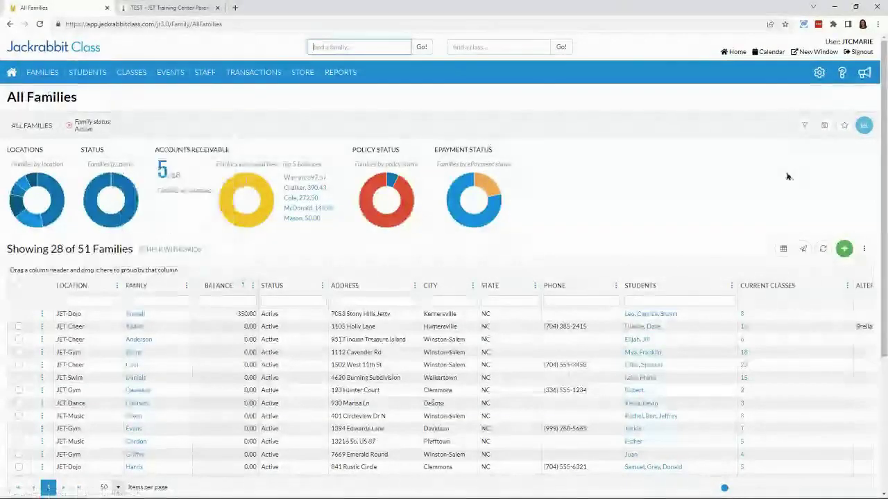
click(781, 251)
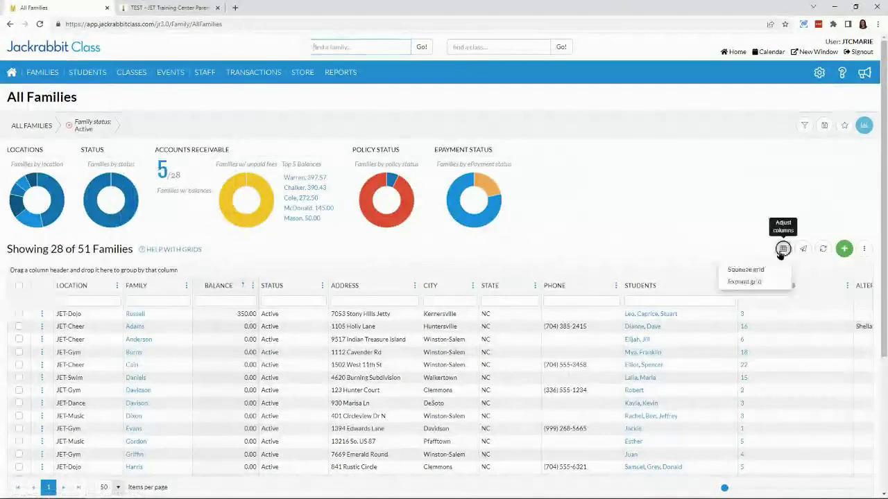
click(739, 270)
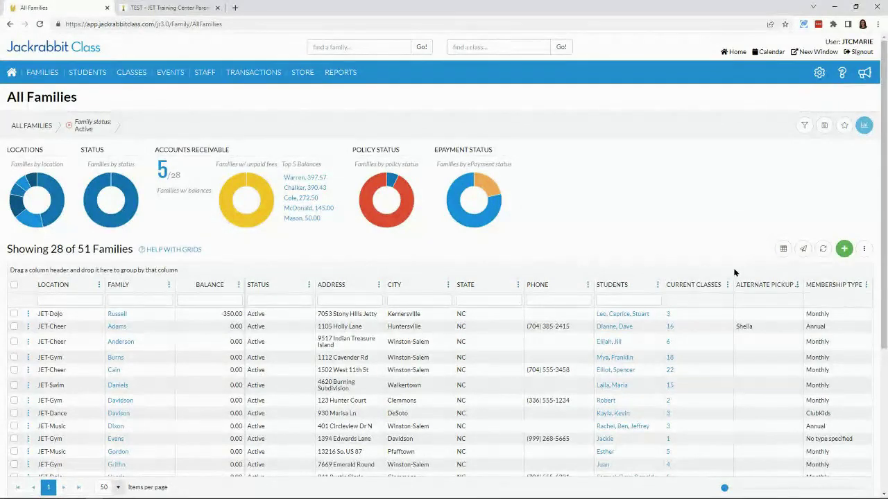
Look through the columns that can be shown or hidden in the families grid
click(236, 290)
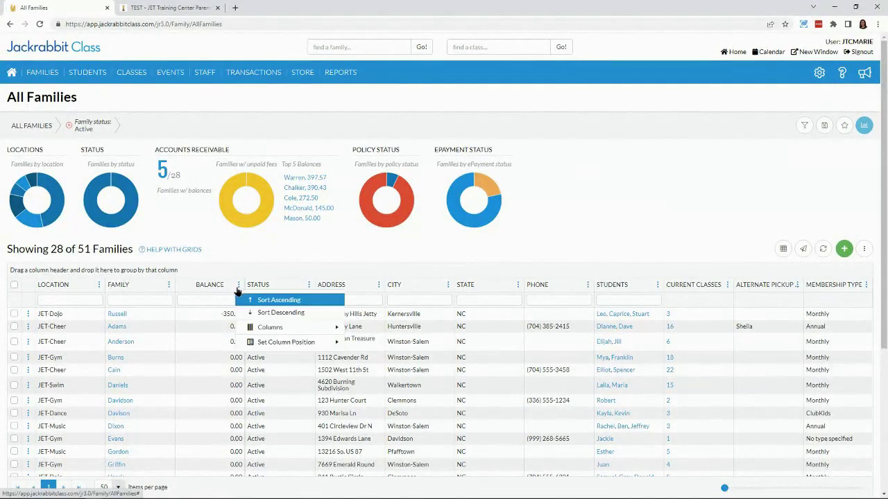
mouse_move(275, 332)
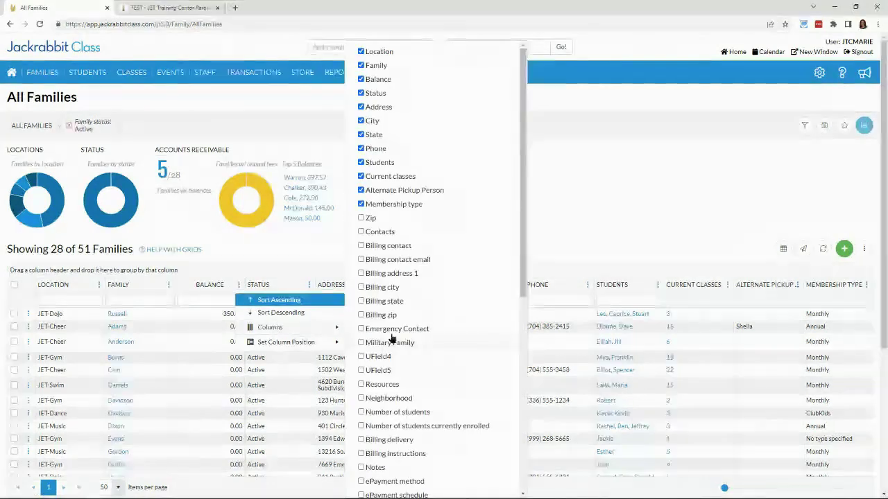
scroll(392, 337, down, 5)
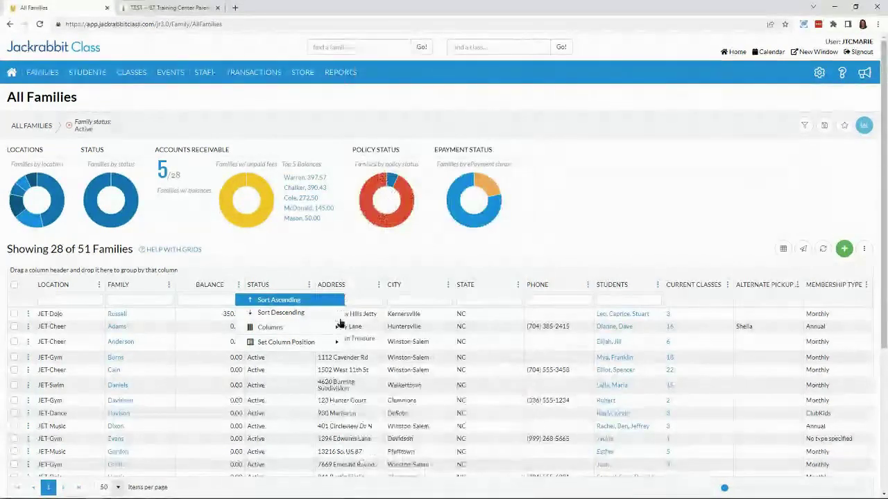
Add the Jackrabbit Family ID and Family ID columns to the families grid and squeeze the grid to fit them
mouse_move(338, 326)
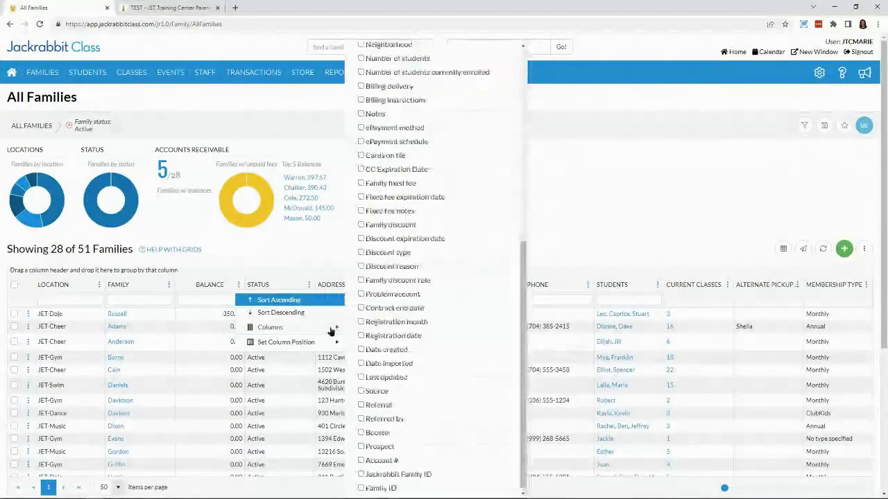
click(361, 476)
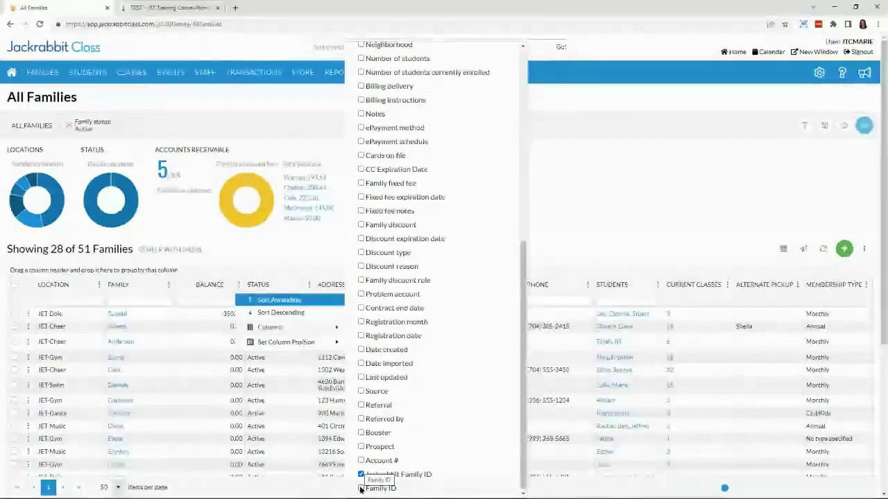
click(361, 489)
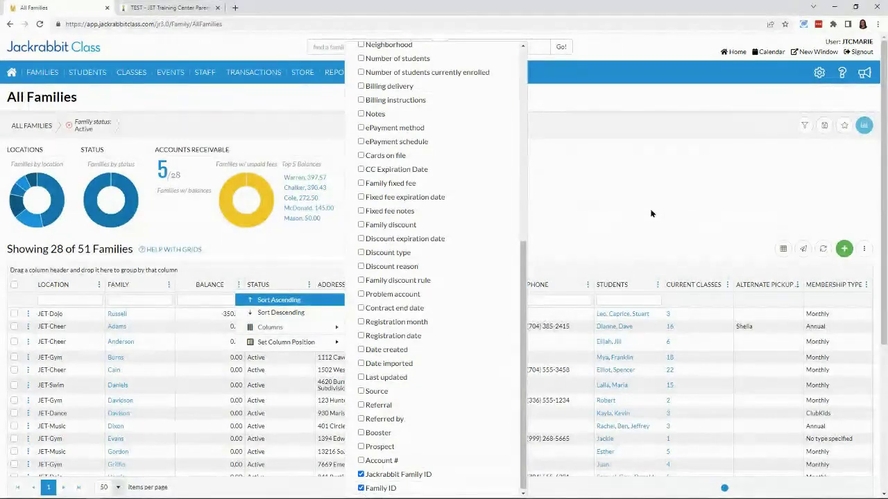
click(622, 204)
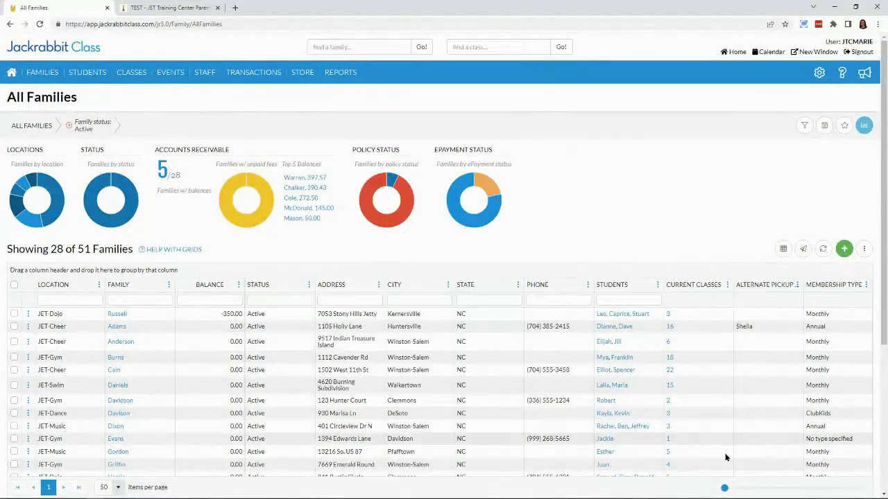
click(783, 248)
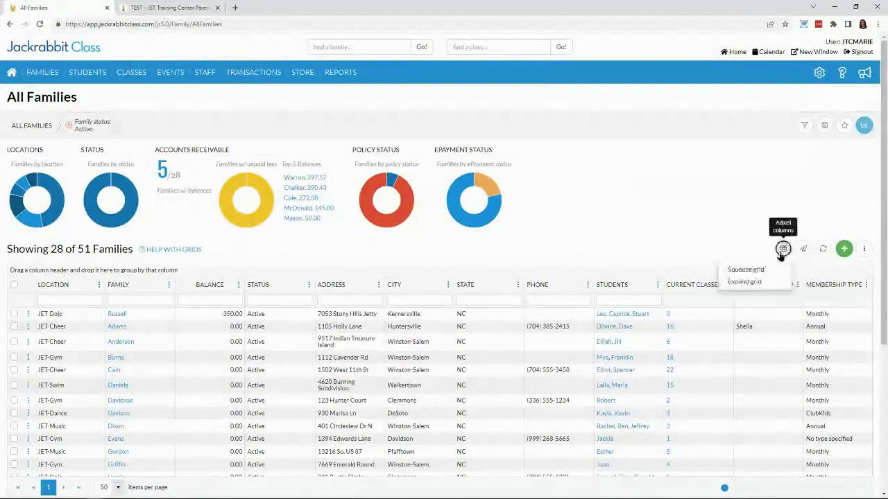
click(740, 270)
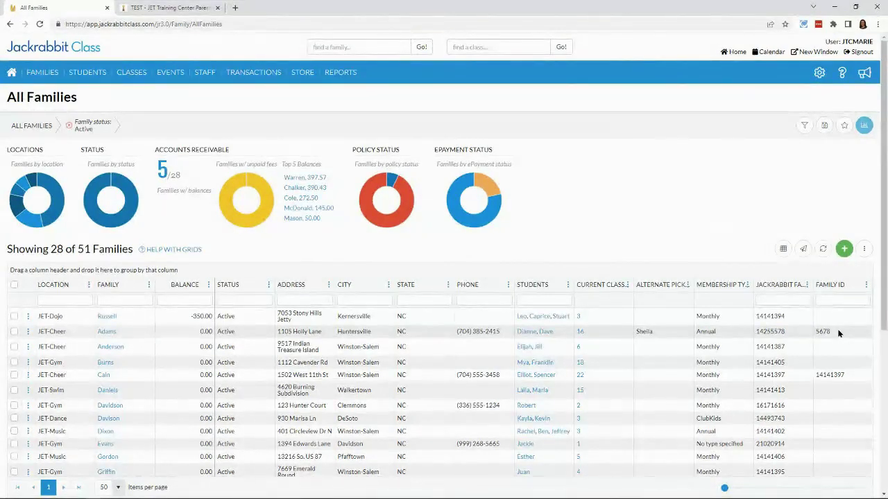
Open the record of the second family in the grid and examine its Account #, Family ID and system ID fields
click(104, 335)
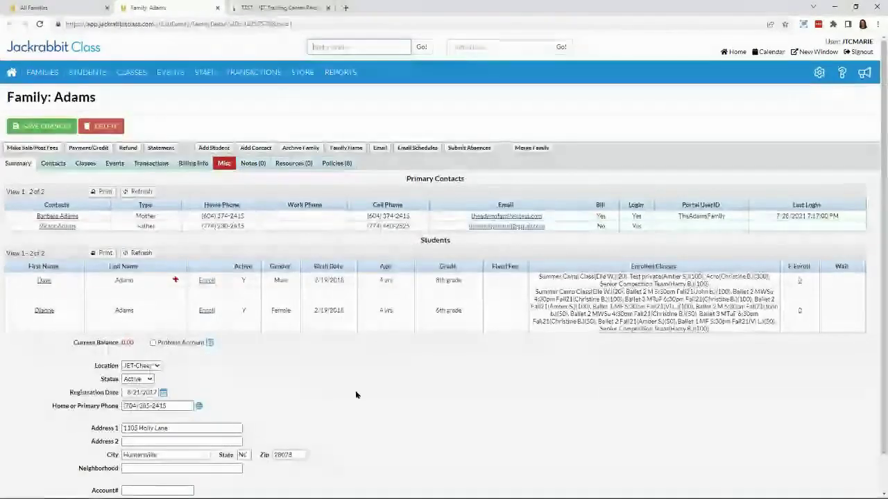
scroll(357, 388, down, 2)
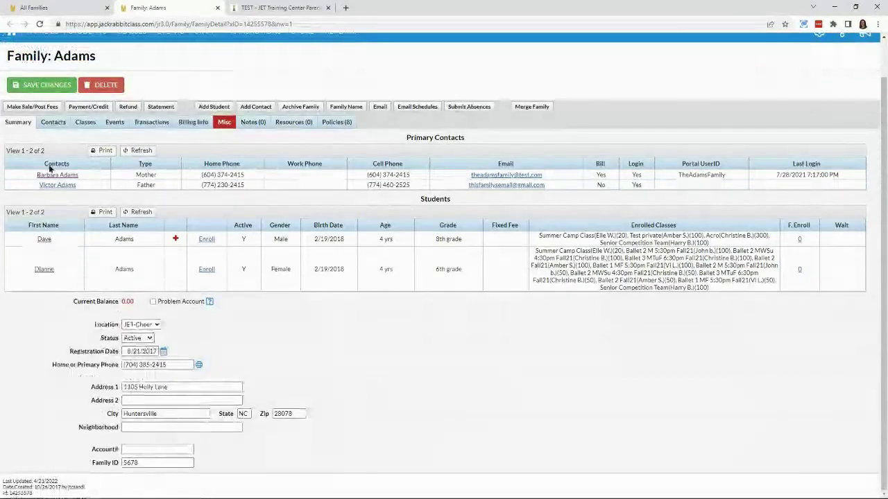
double_click(97, 450)
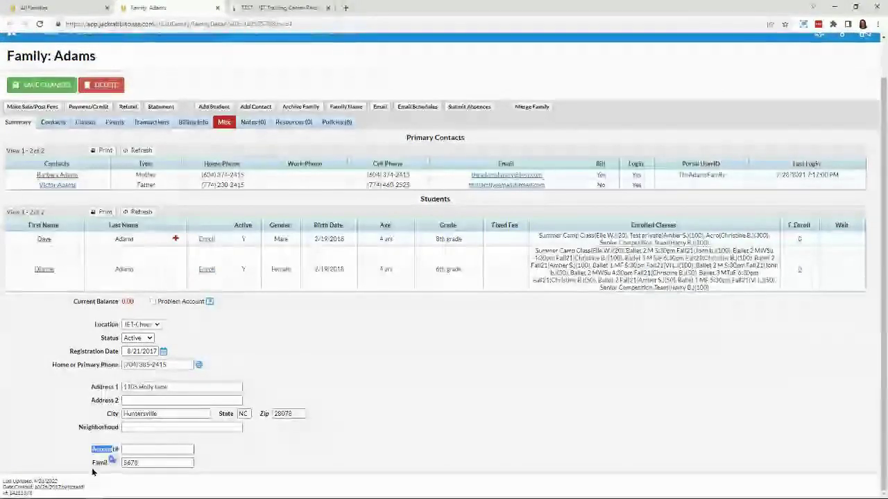
key(Tab)
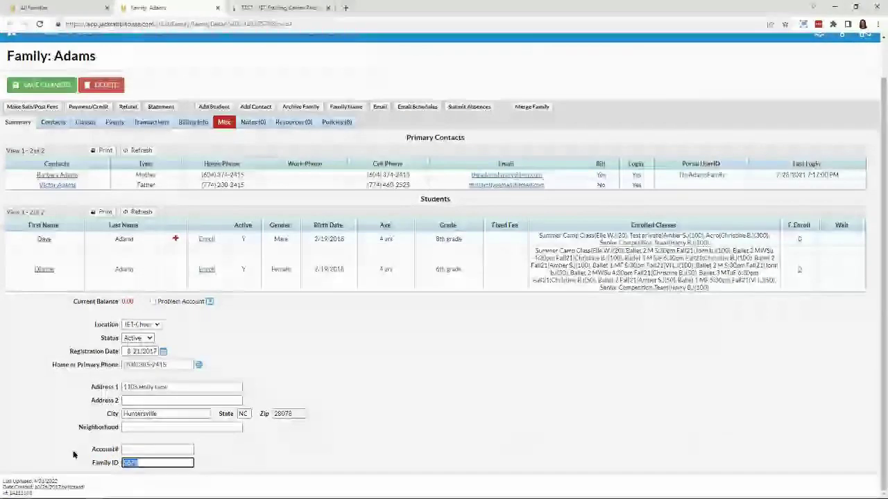
click(36, 495)
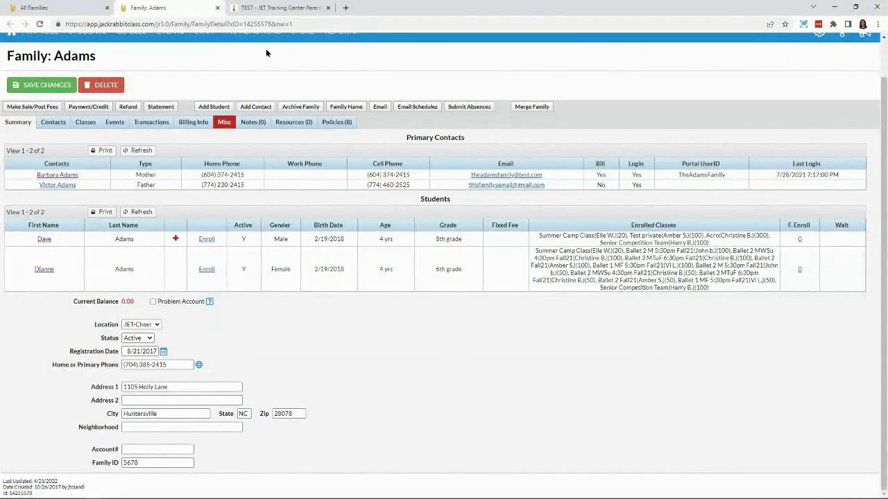
Return to the All Families list, reopen the same family's record and examine the family's ID in the page address
click(81, 10)
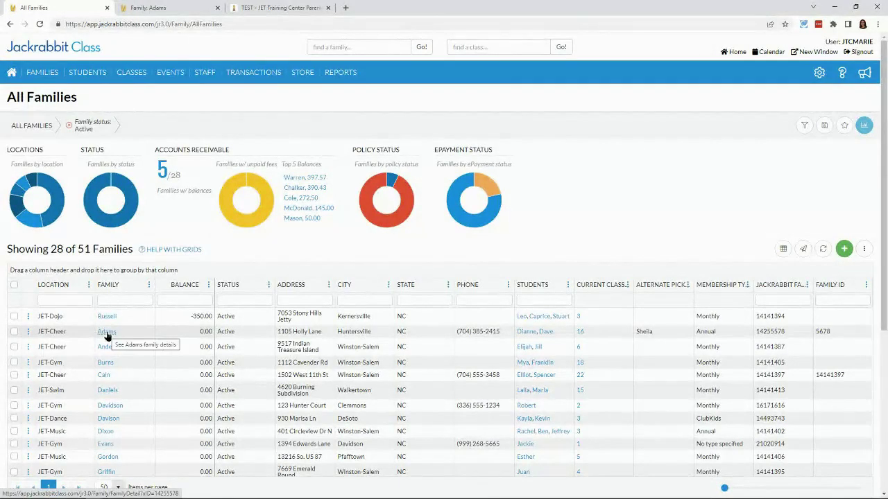
click(106, 335)
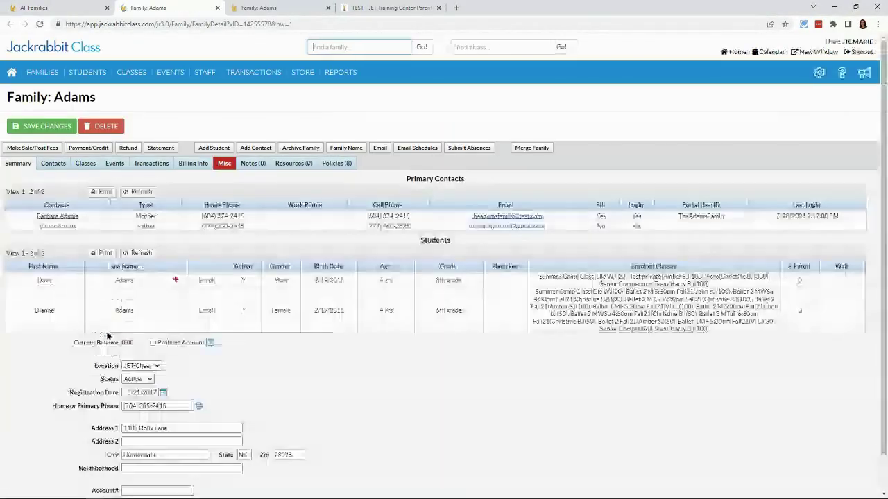
scroll(103, 343, down, 1)
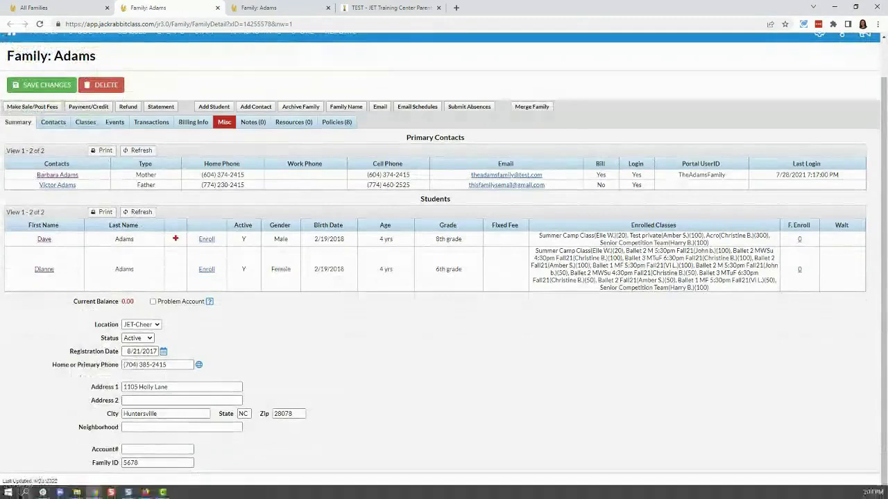
double_click(258, 24)
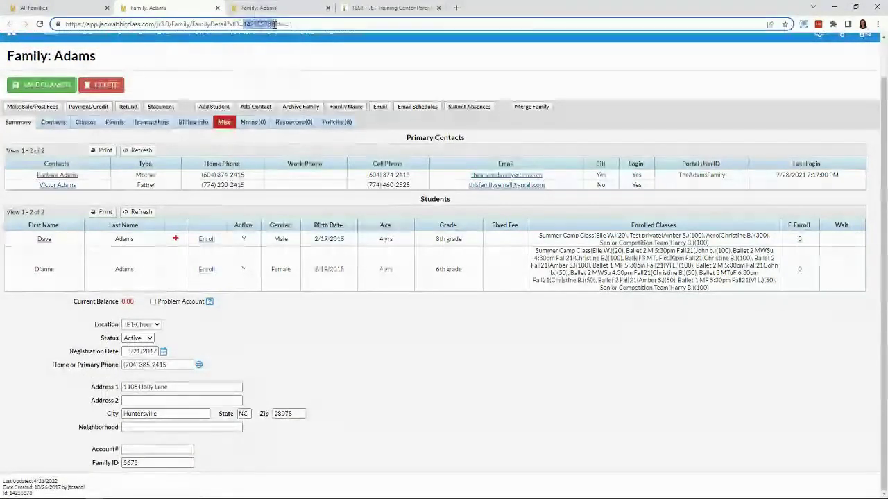
click(192, 73)
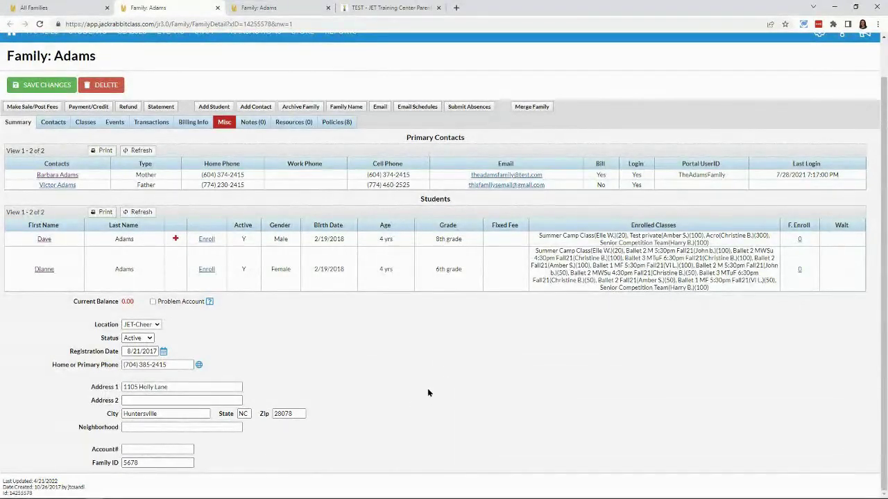
Open the All Classes list and open the details of the Acro class
scroll(427, 393, up, 2)
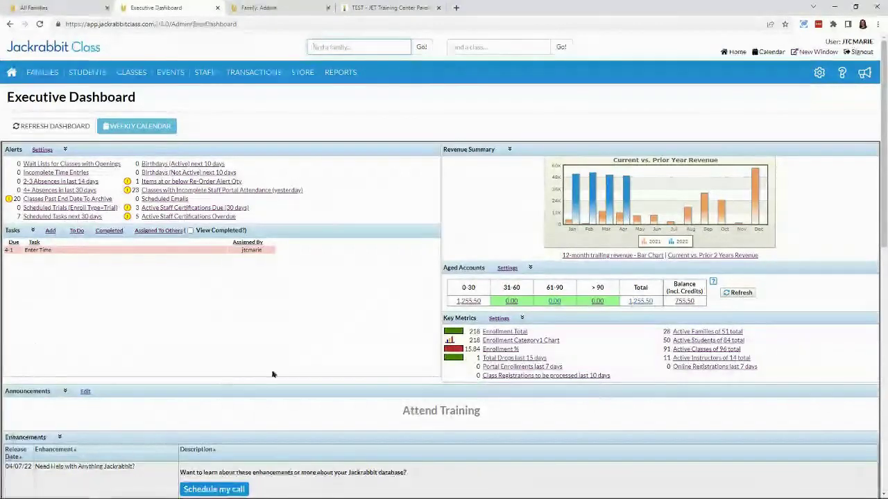
mouse_move(131, 72)
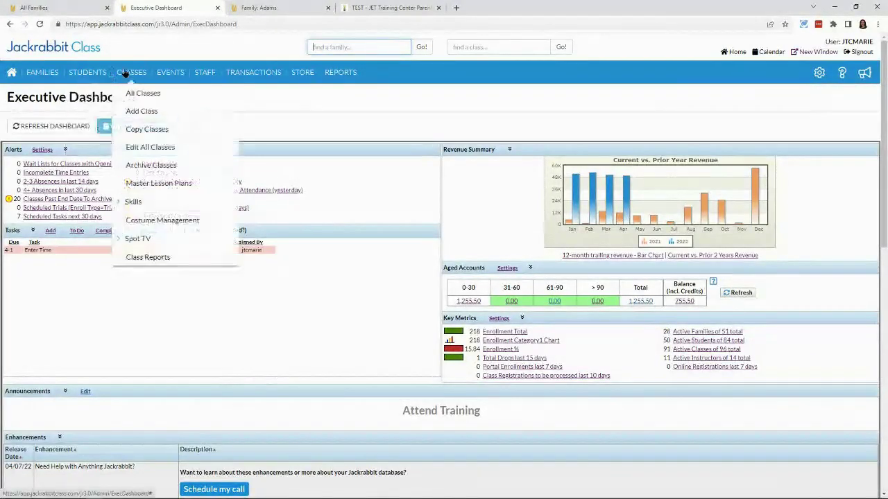
click(142, 93)
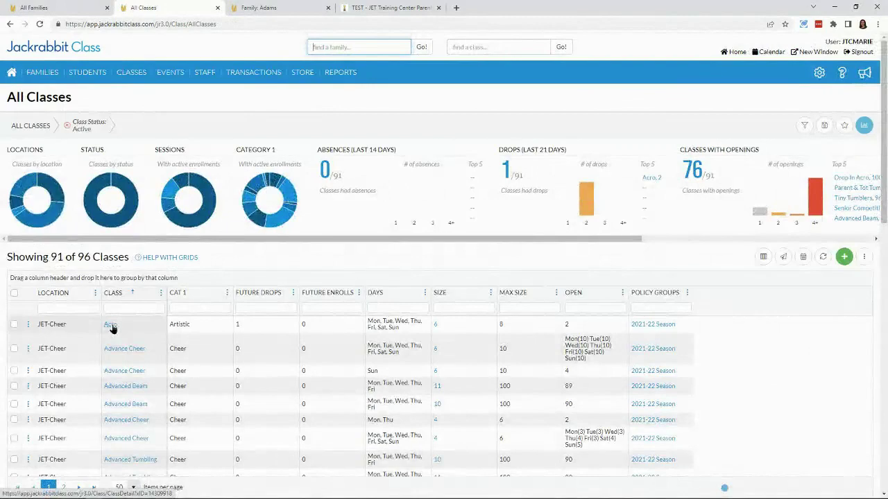
click(110, 325)
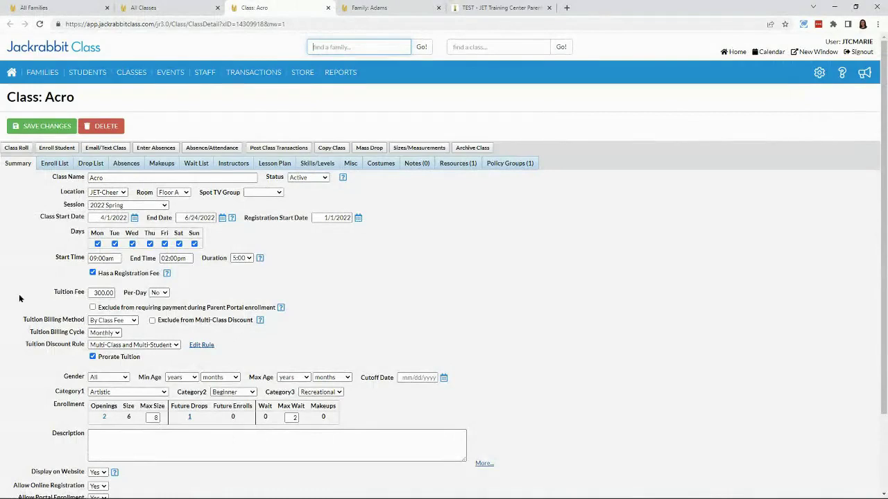
Open the email/text form for the Acro class and review the message types available
click(117, 149)
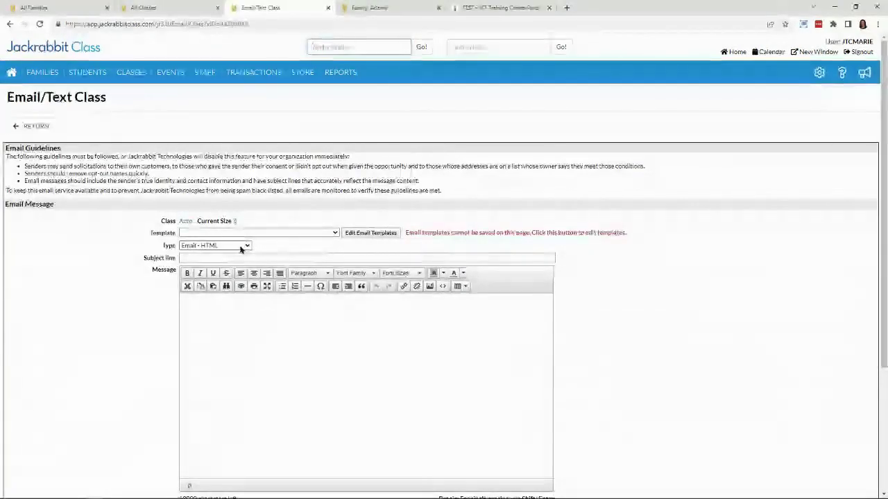
click(241, 249)
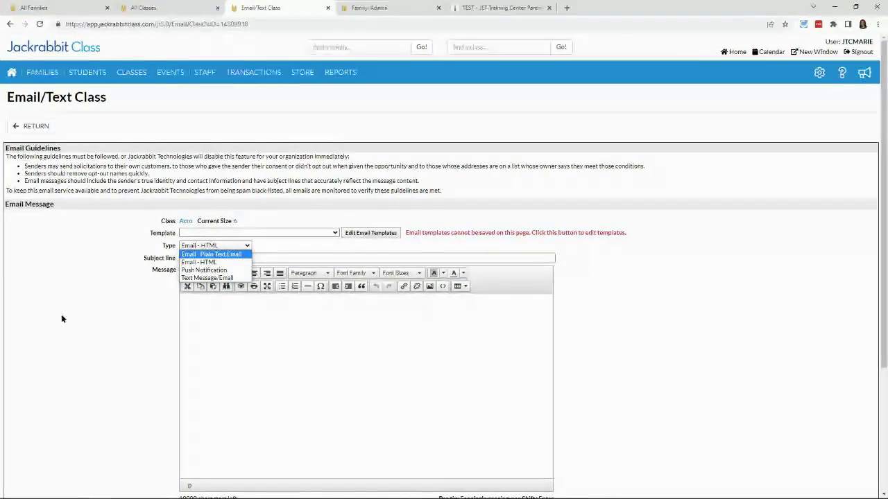
click(7, 80)
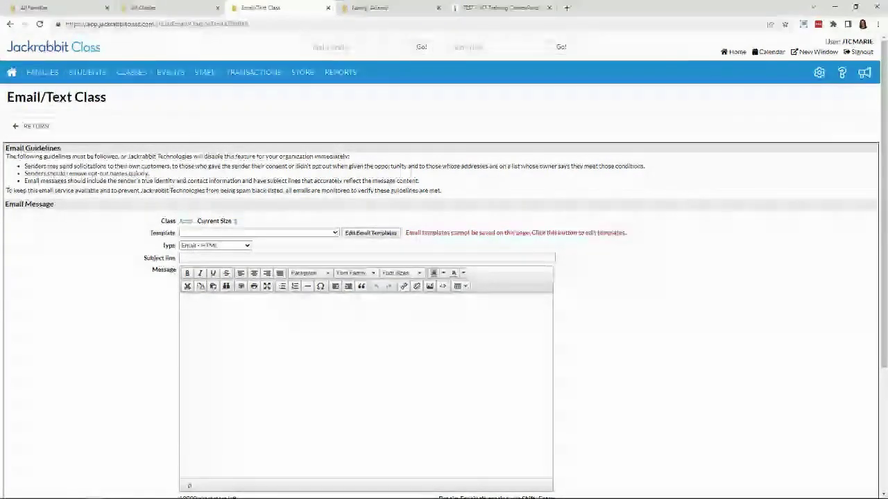
From the dashboard, find the family by last name and open the email statement form for its account
click(12, 74)
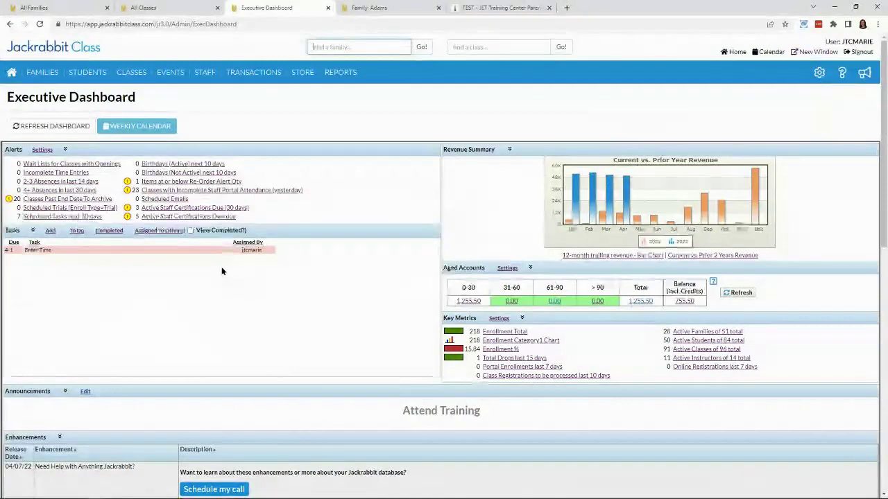
text(cain)
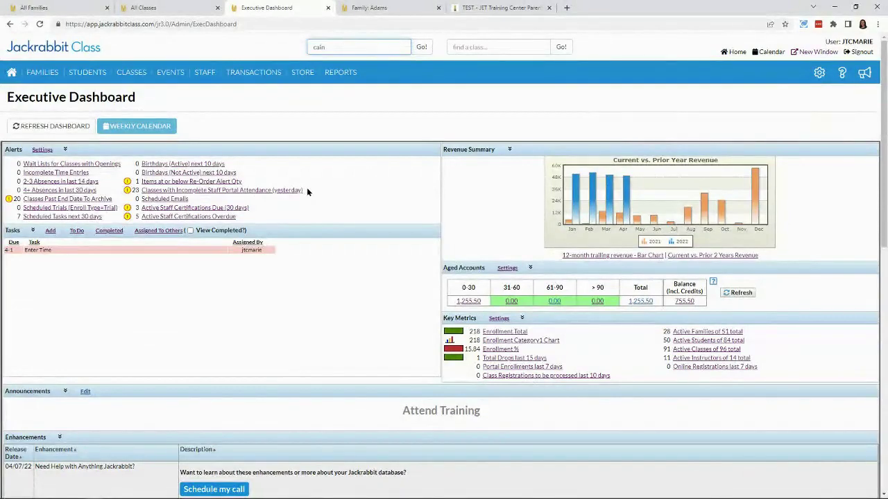
key(Return)
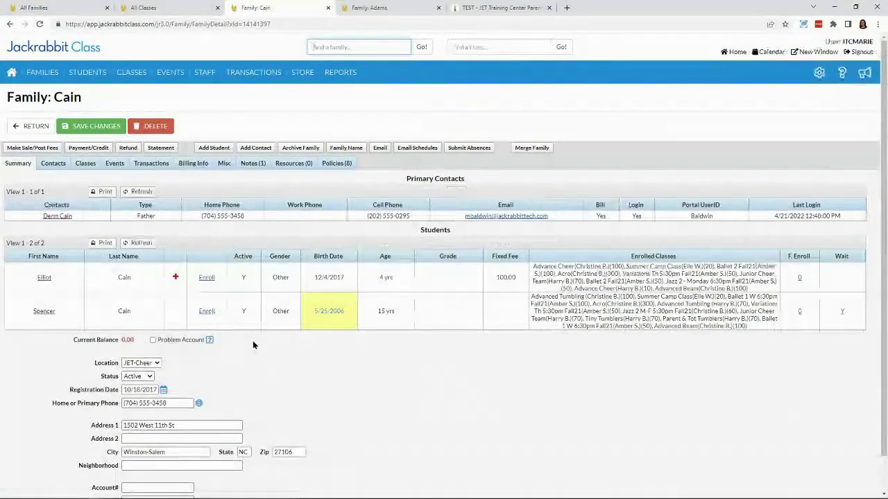
click(161, 148)
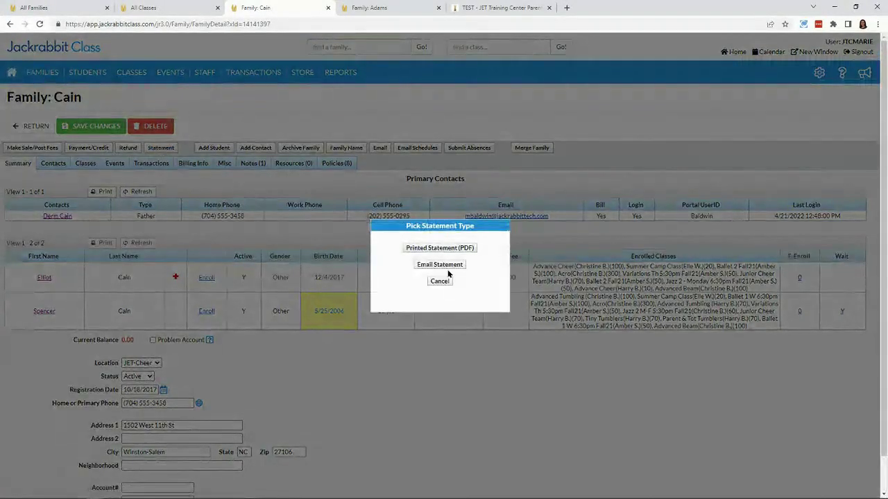
click(439, 265)
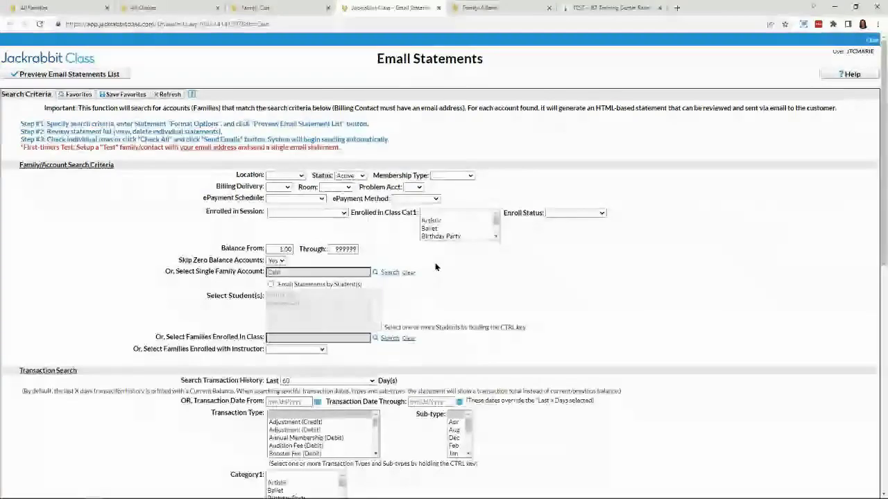
Enable Email Statements by Student(s) and select the first student in the family's student list
drag(206, 296, 267, 297)
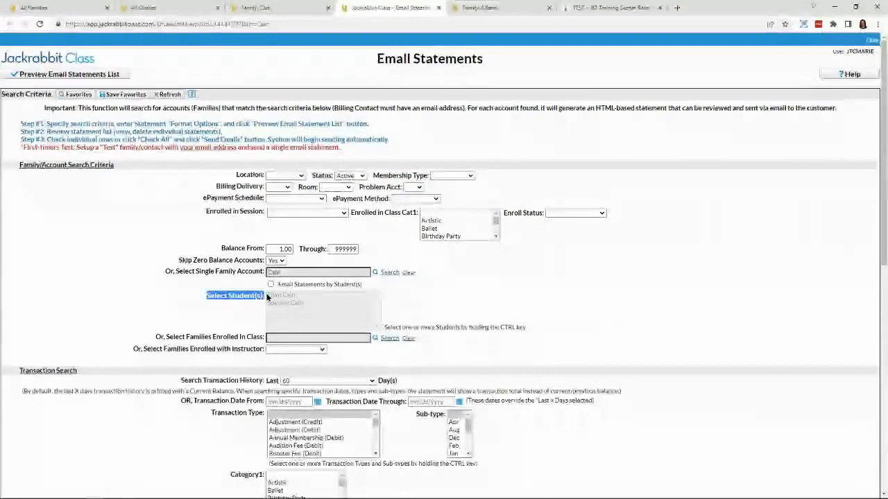
click(271, 285)
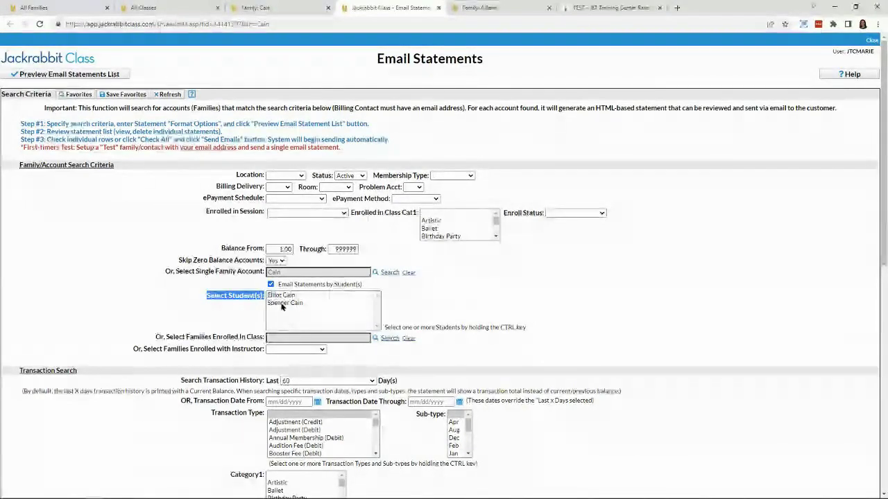
click(281, 295)
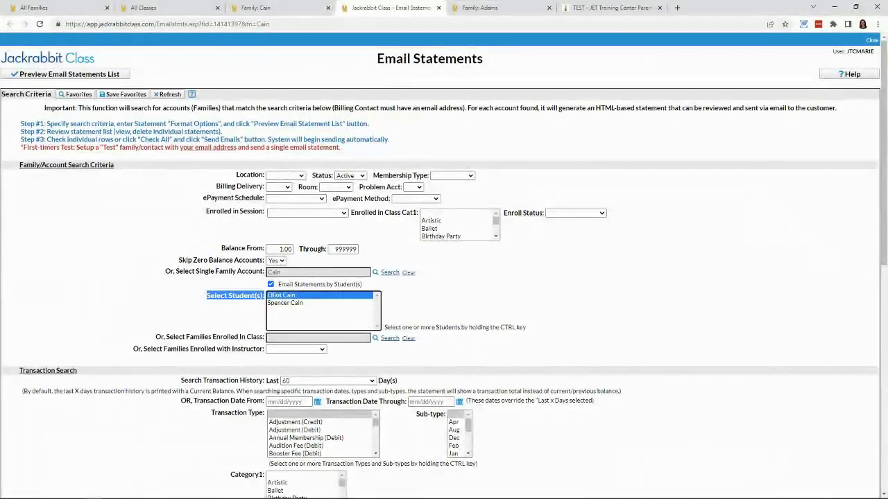
Load the saved Summer Camp Statement favorite into the email statement criteria, and close the statements page
click(72, 96)
click(425, 267)
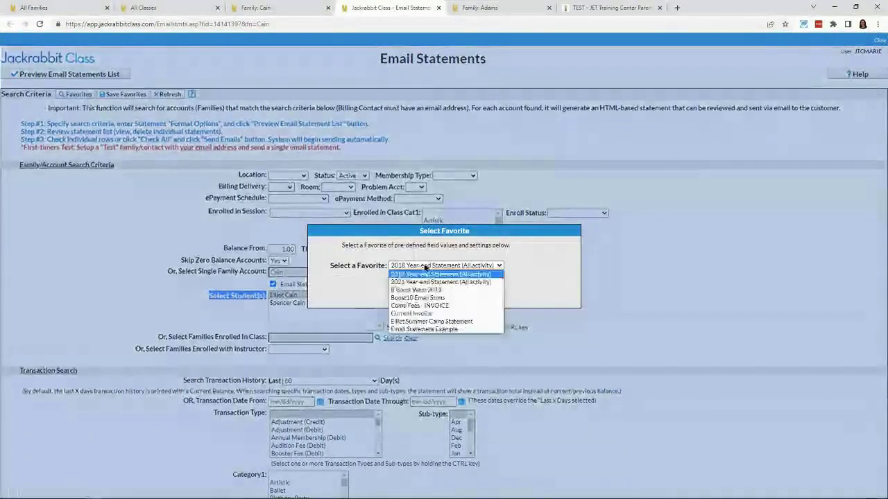
click(420, 322)
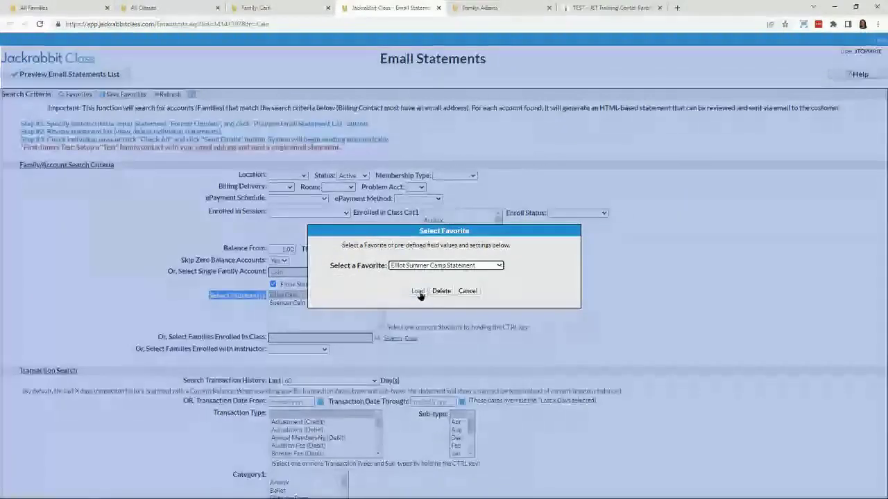
click(417, 291)
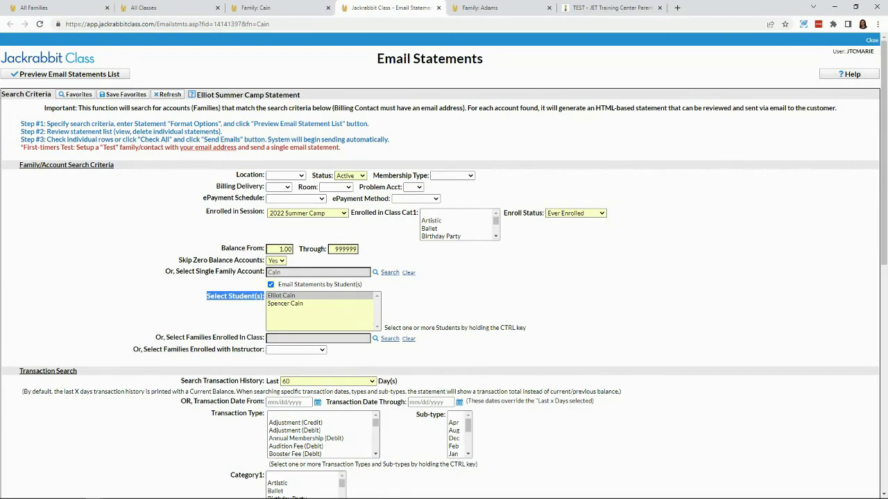
click(439, 8)
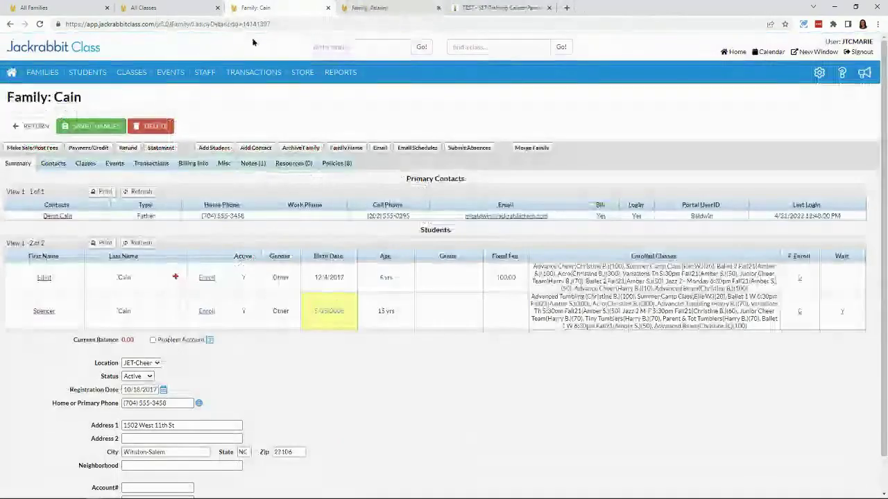
Close the two open family records and return to the Executive Dashboard
click(328, 8)
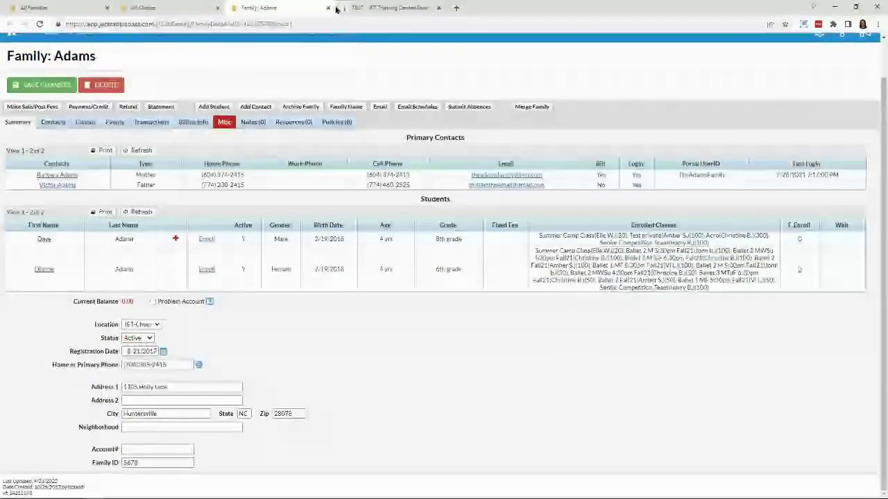
click(328, 8)
click(171, 8)
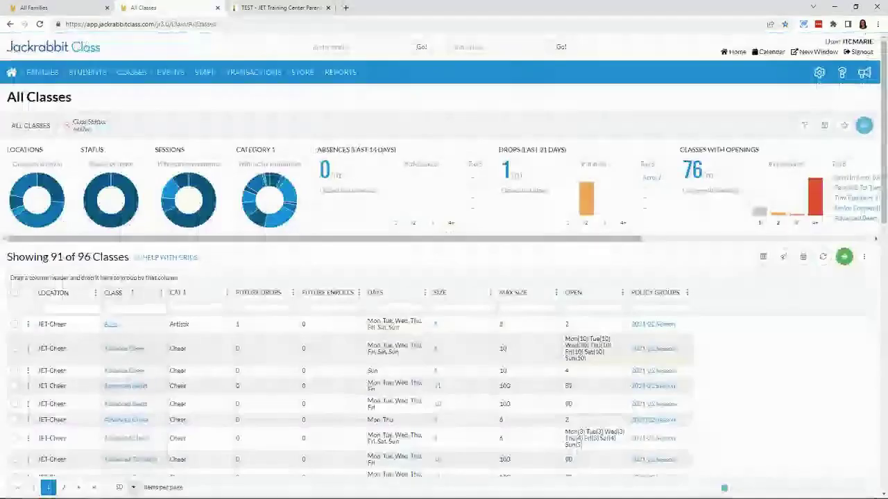
click(11, 73)
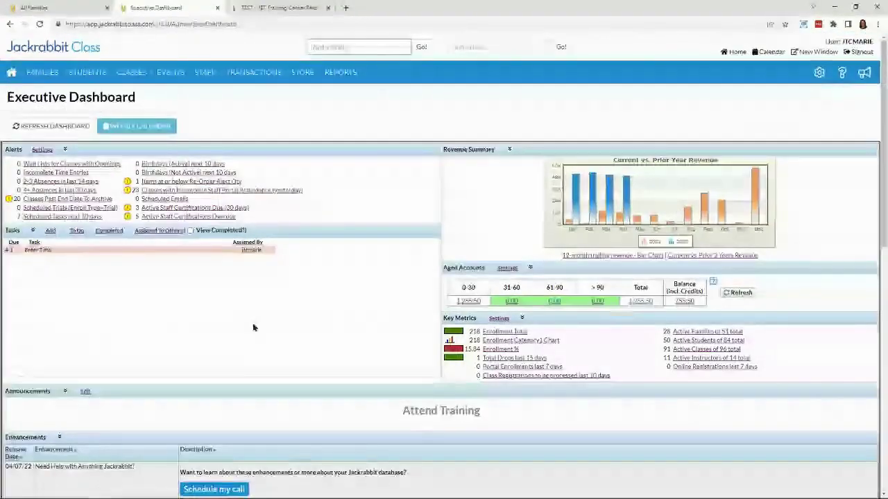
Open the Copy Classes function and review the sessions available in its search criteria
mouse_move(131, 72)
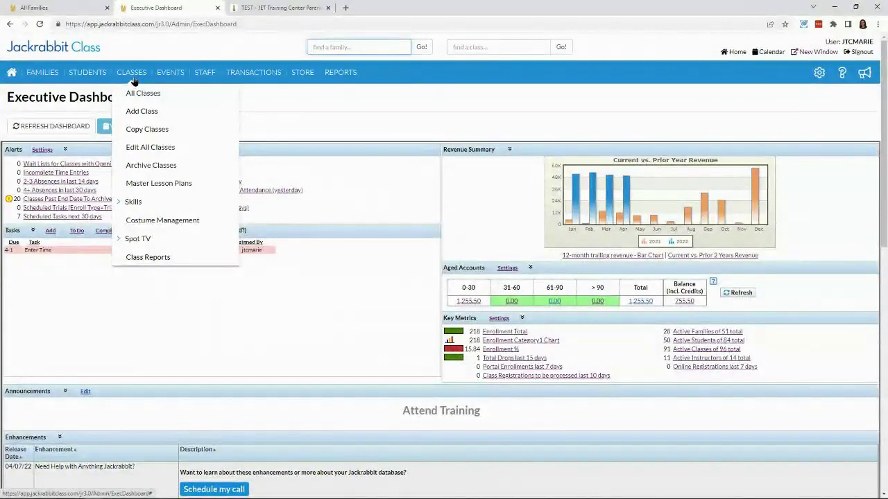
click(143, 129)
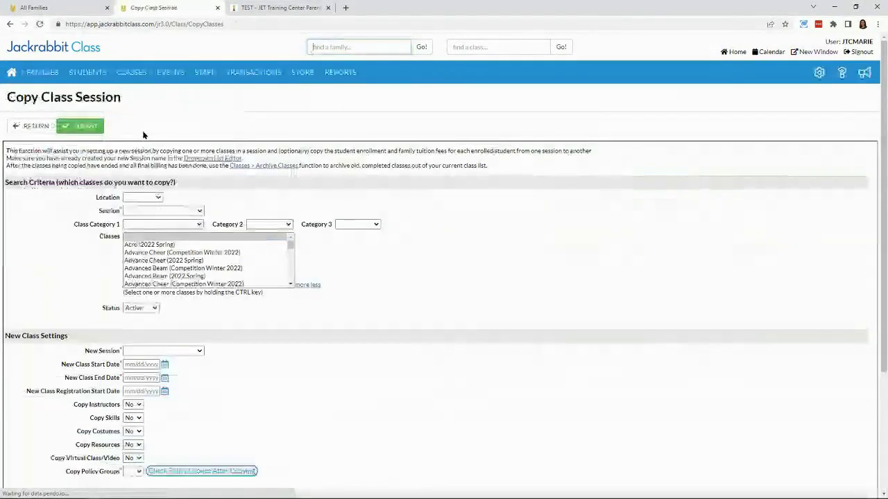
click(151, 211)
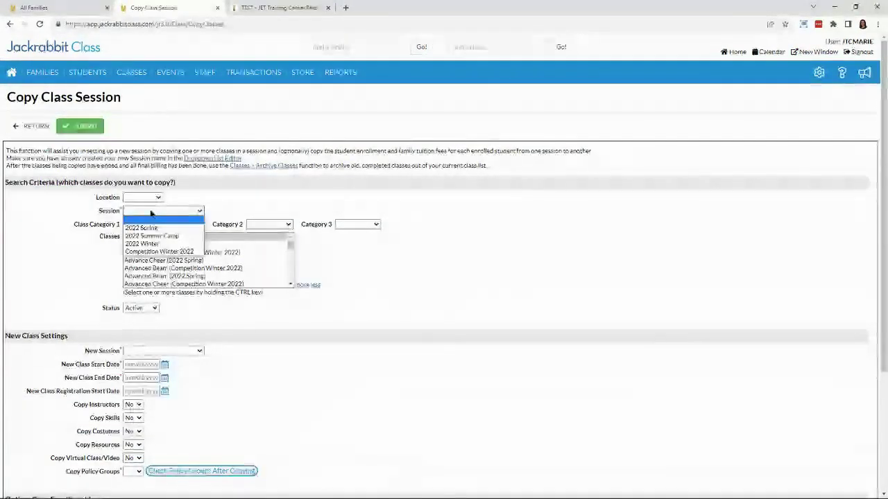
click(150, 211)
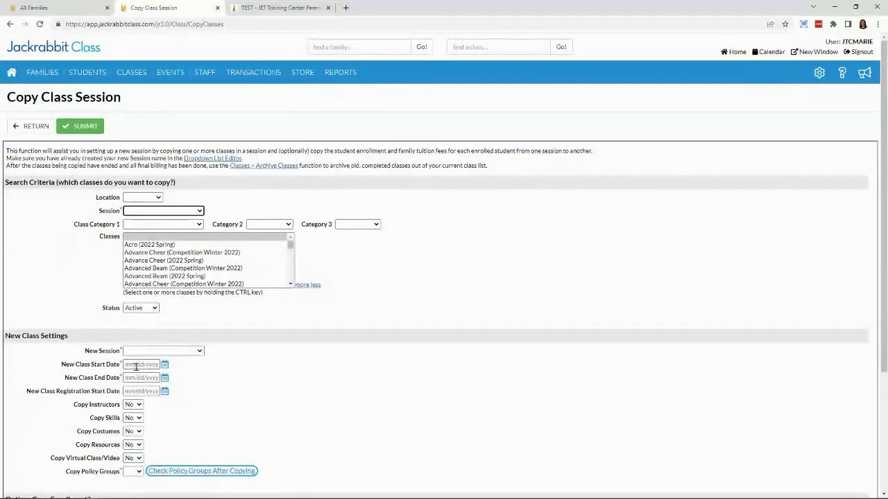
Review the Copy Policy Groups choices under New Class Settings and read the Check Policy Groups After Copying note
scroll(277, 396, down, 3)
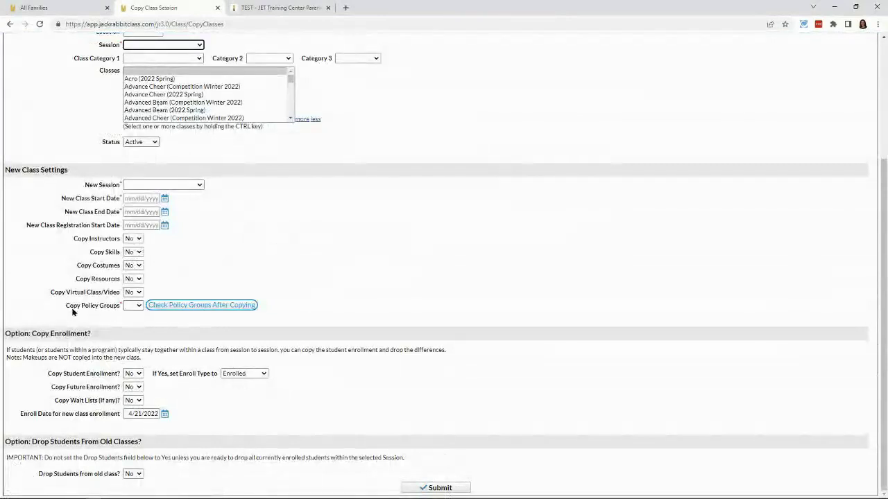
click(134, 309)
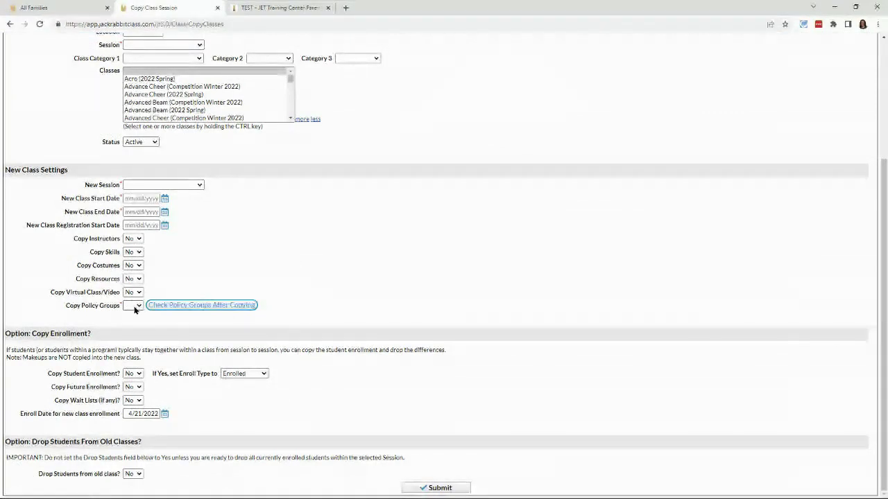
click(135, 307)
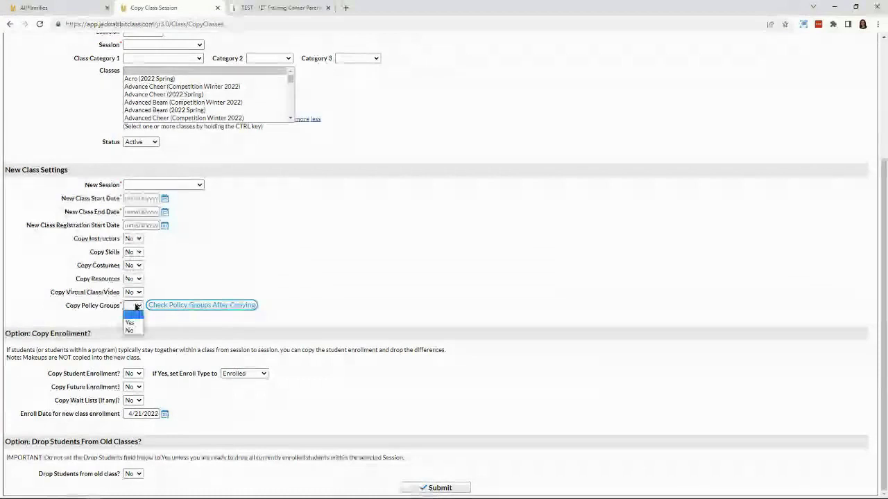
click(164, 312)
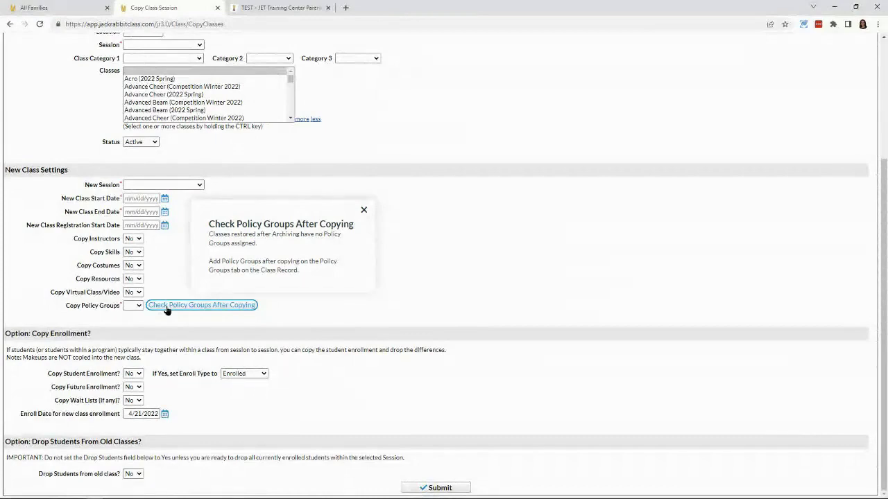
scroll(371, 236, up, 3)
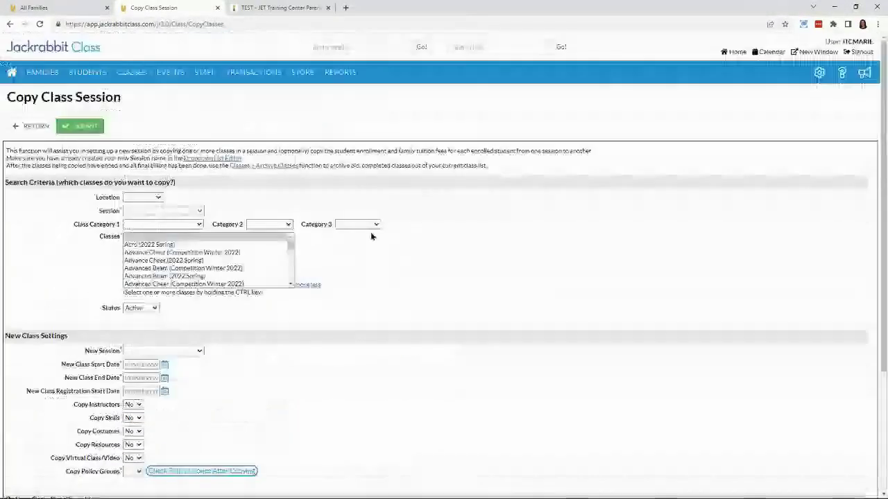
Open the Acro class record from the All Classes list
mouse_move(131, 72)
click(137, 97)
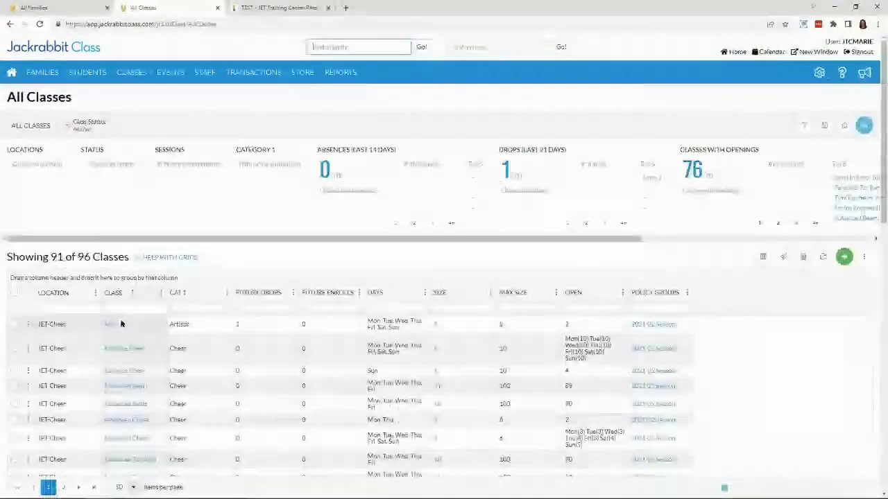
click(114, 324)
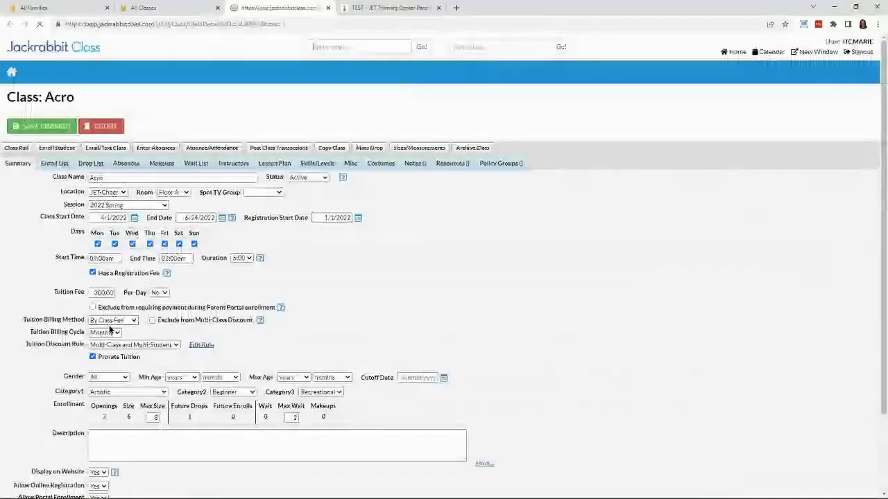
Open the Copy Class form for the Acro class, examine the Copy Policy Groups field, and cancel the copy
click(333, 149)
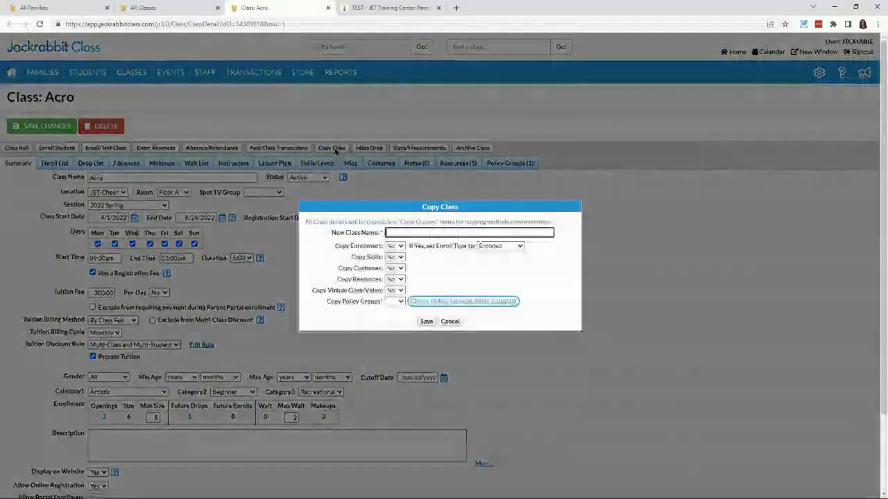
click(412, 234)
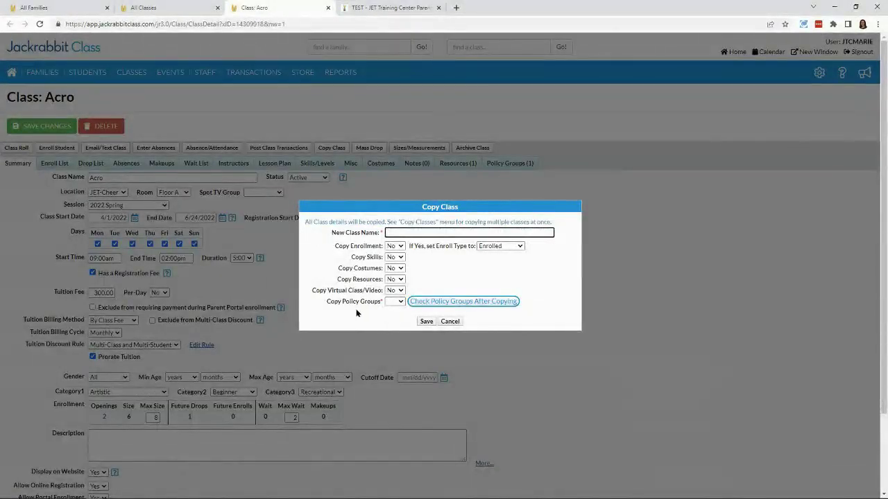
drag(326, 301, 381, 302)
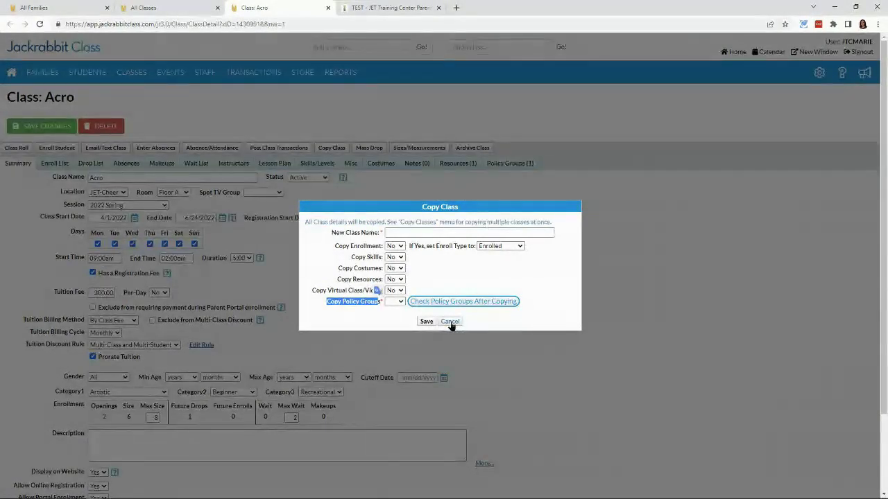
click(450, 322)
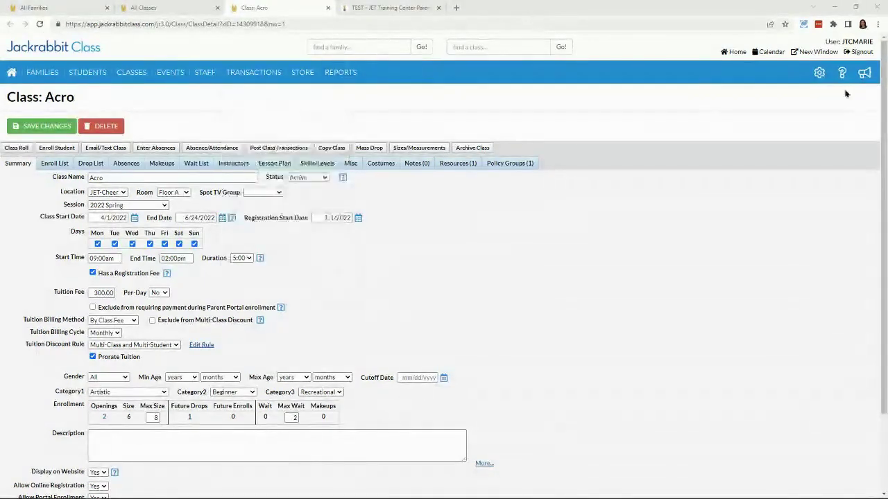
View the Text Messages page in General Settings, and return to the Executive Dashboard
mouse_move(823, 81)
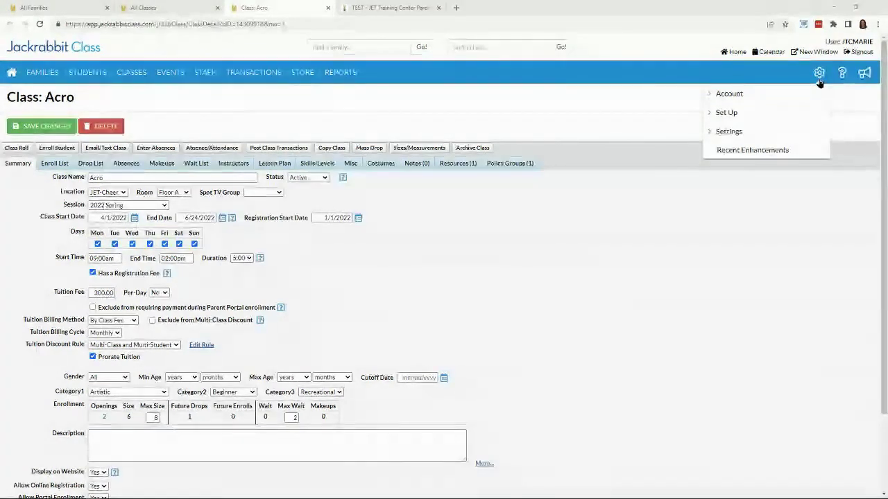
click(733, 132)
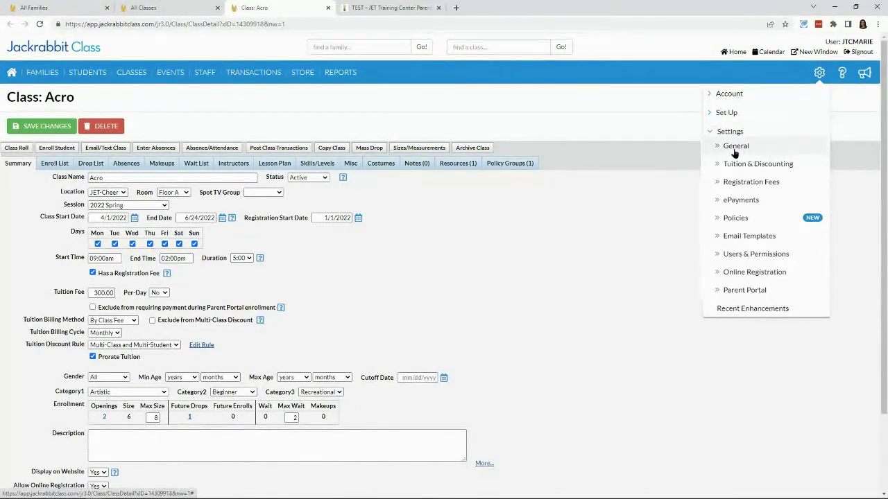
click(735, 147)
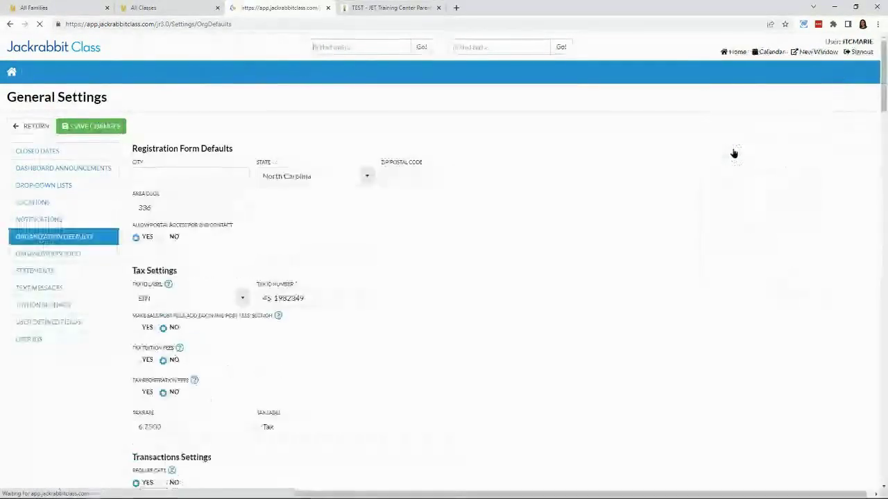
click(32, 290)
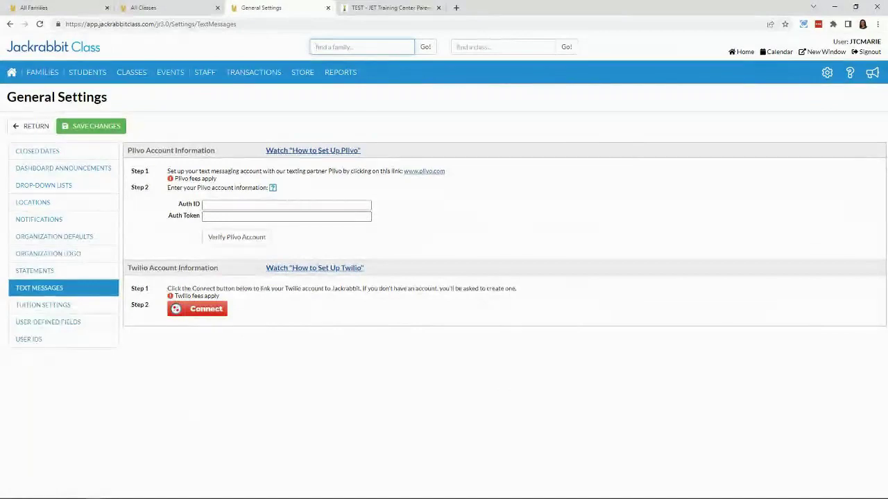
click(12, 73)
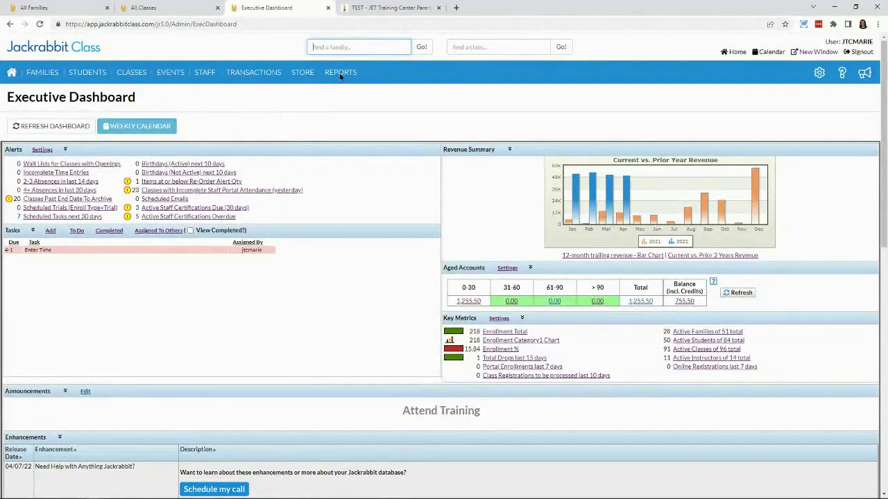
Log in to the JET Training Center parent portal and open the cart, acknowledging the student fixed fee notice
click(373, 9)
click(442, 192)
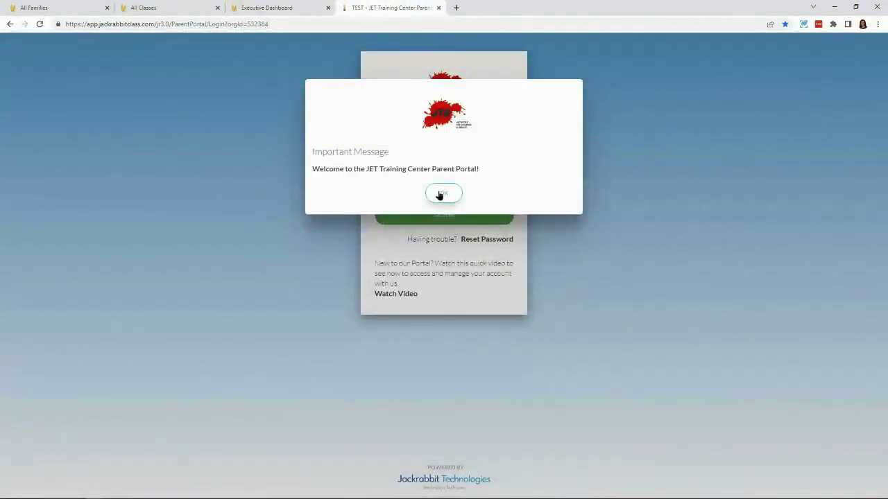
click(424, 219)
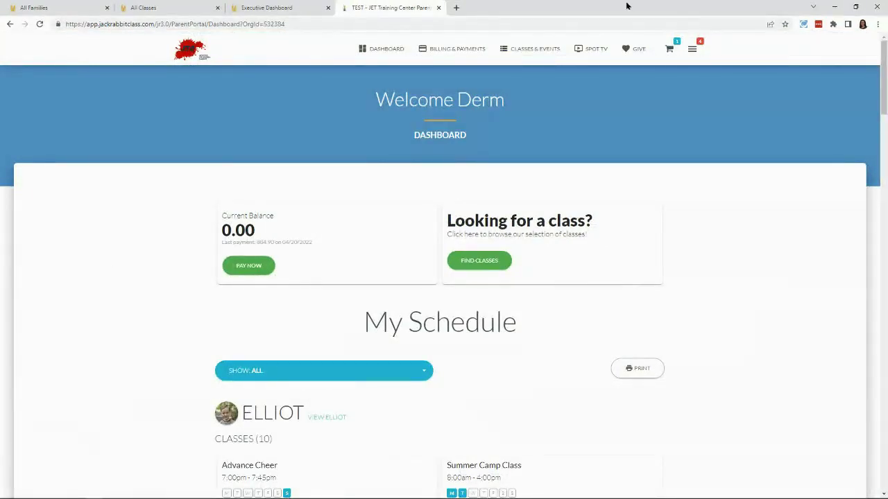
click(669, 51)
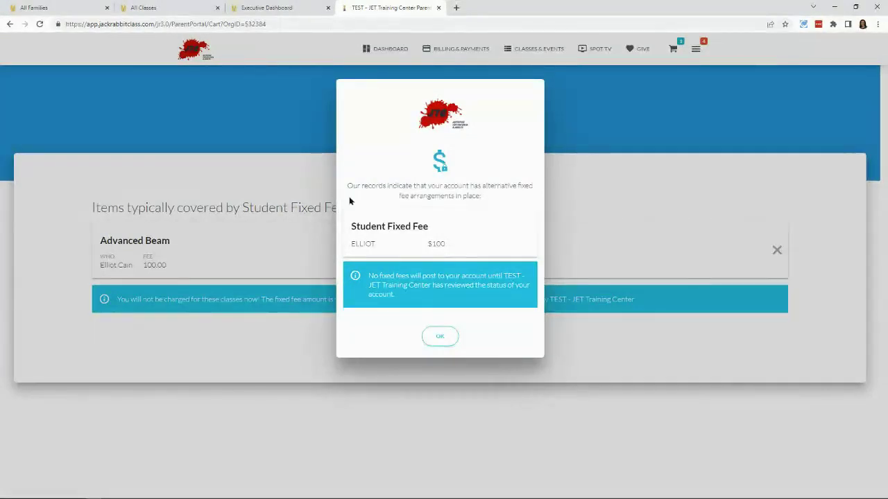
click(440, 337)
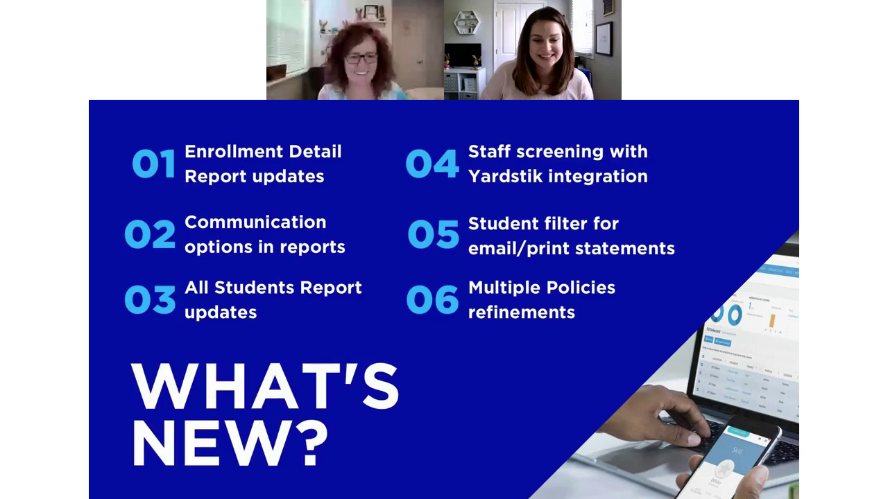
key(Right)
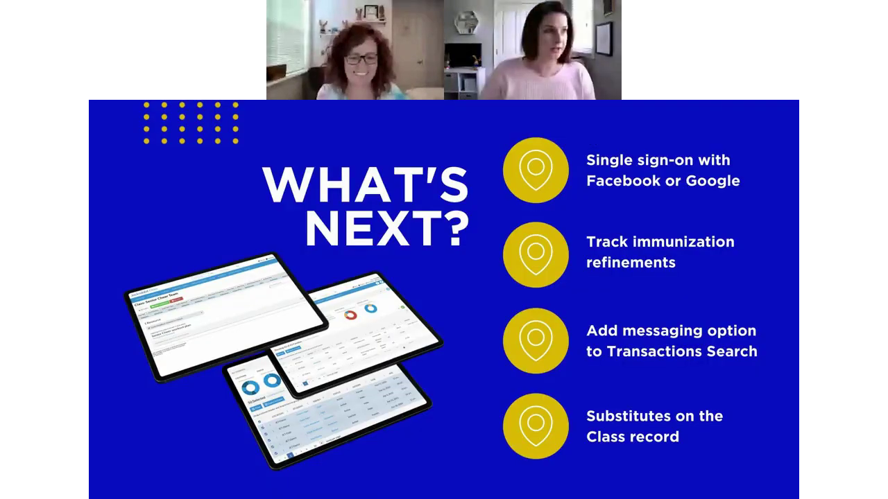